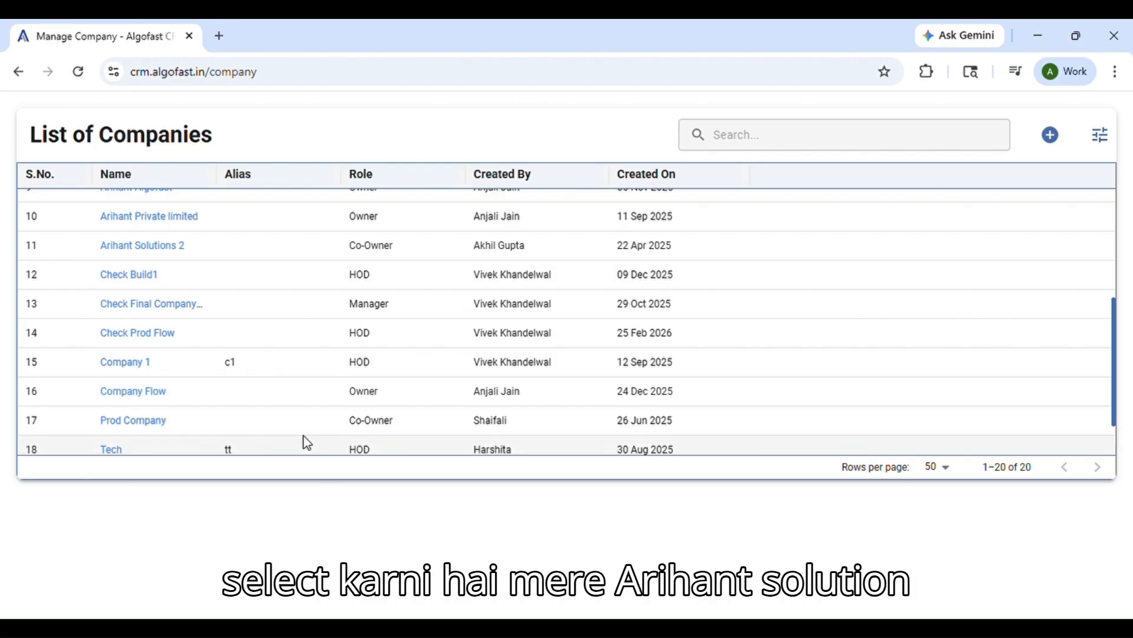
Open the company Arihant Solutions 2 and go to its Bucket Task configuration under Administration.
left_click(177, 253)
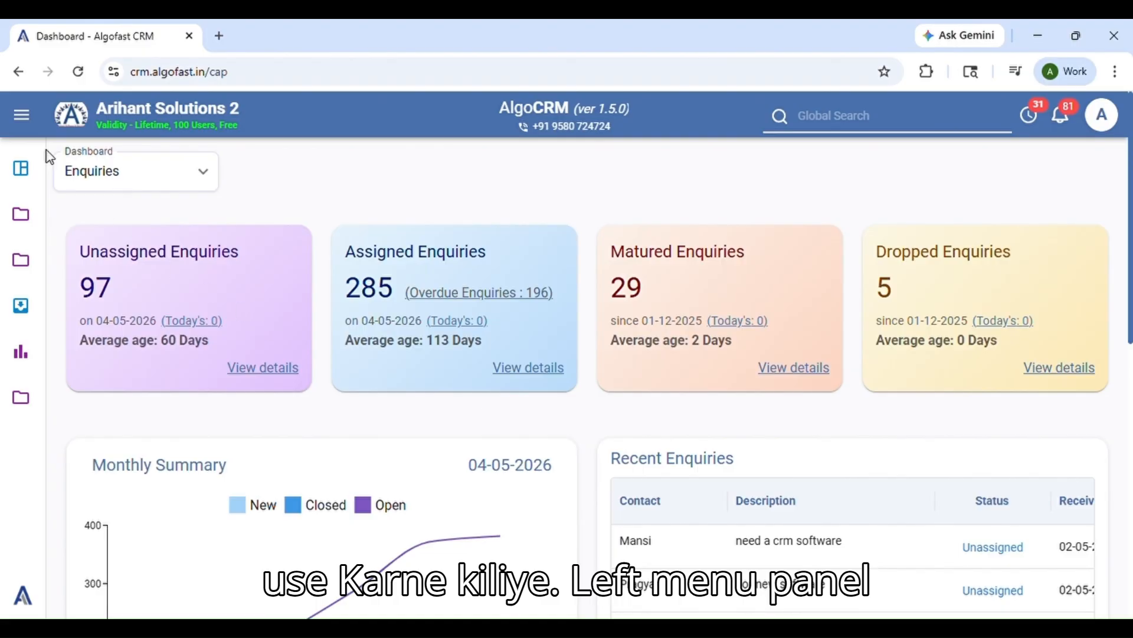
left_click(22, 397)
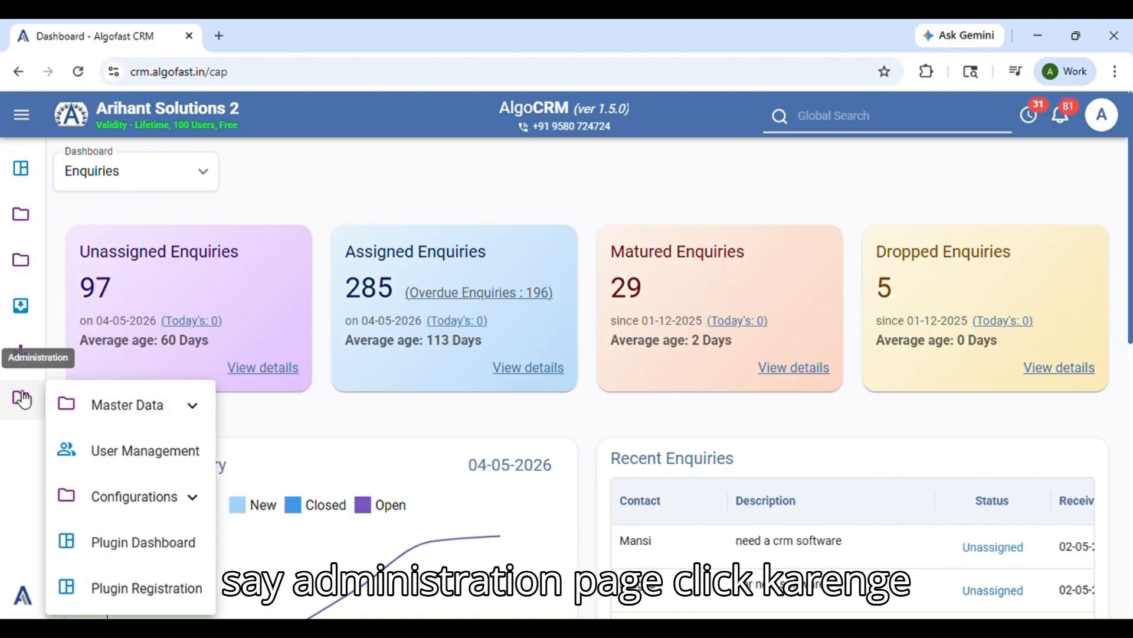
left_click(158, 511)
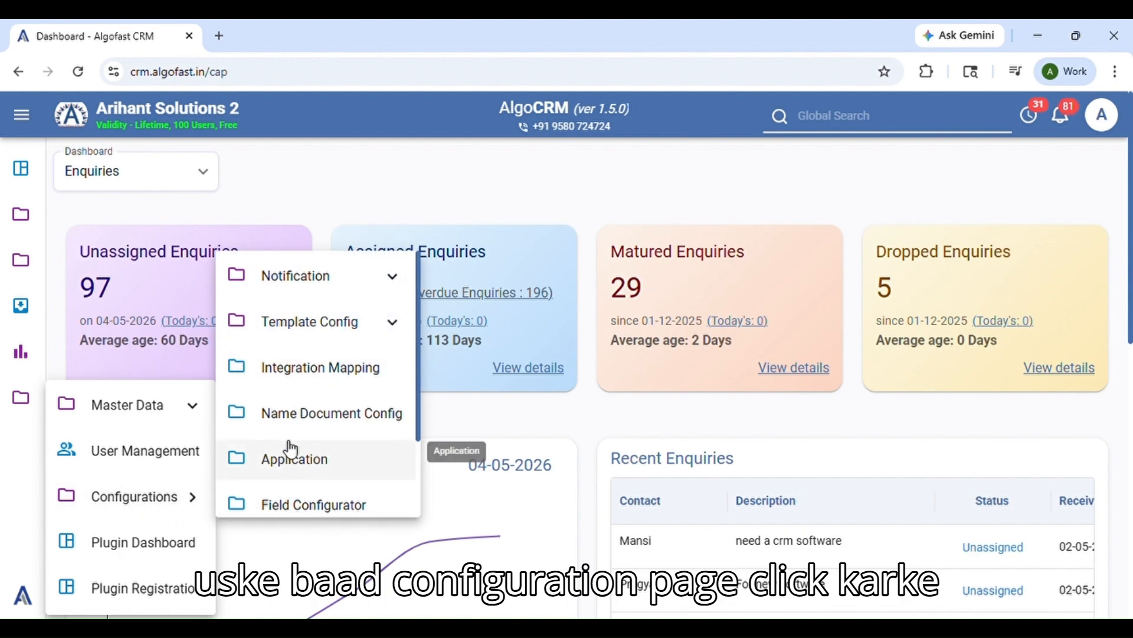
scroll(349, 392, "down", 2)
left_click(351, 442)
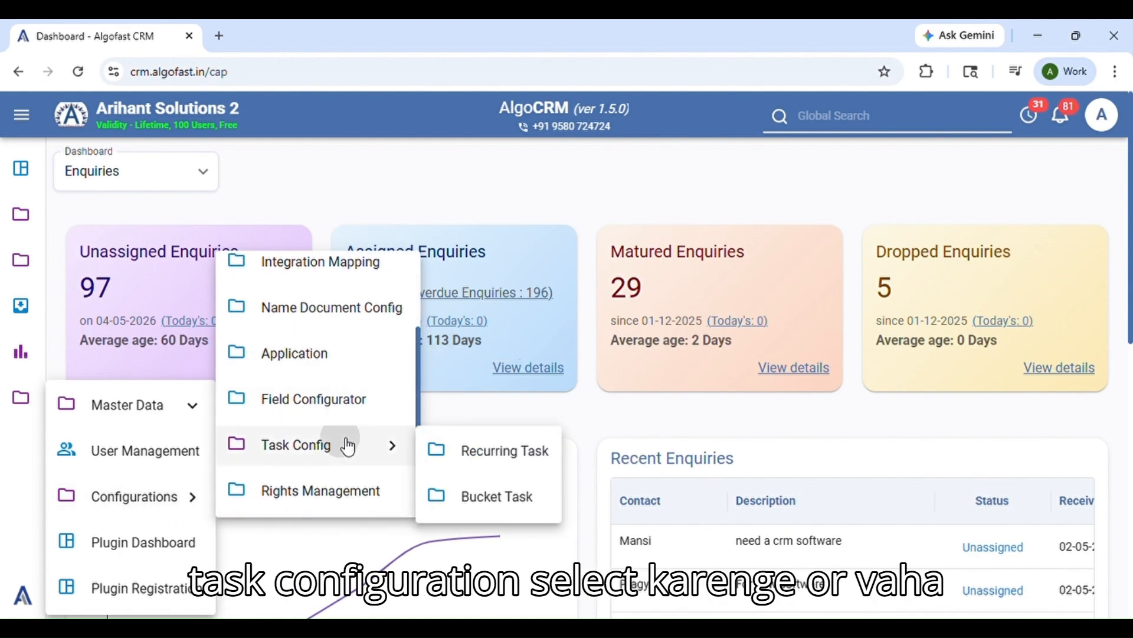
left_click(497, 511)
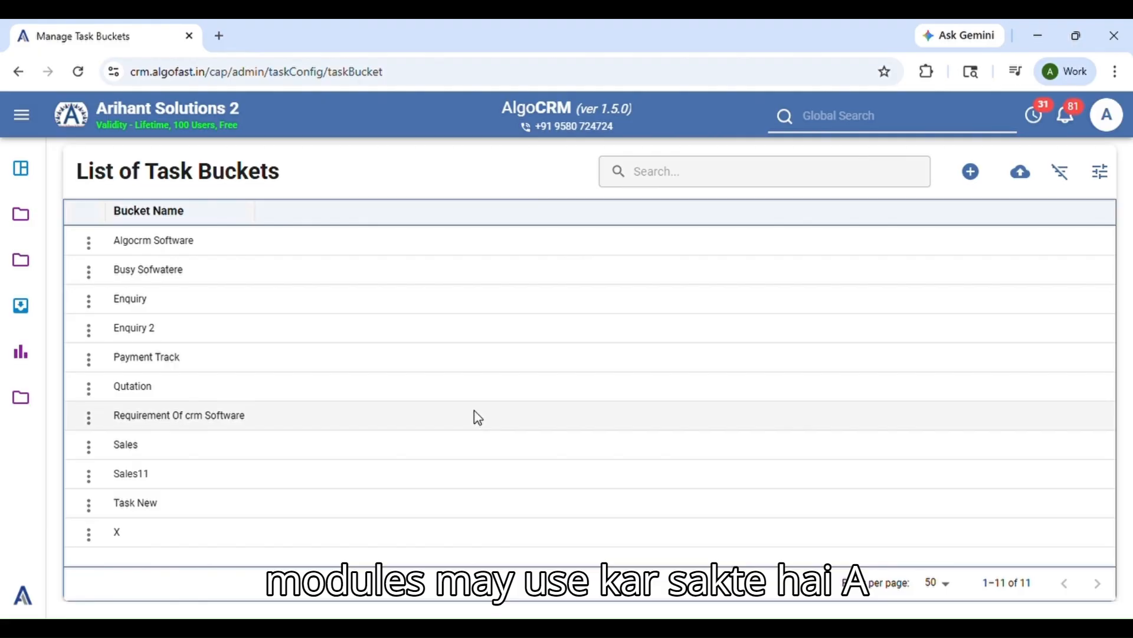
Start a new task bucket and name it "Bucket List".
left_click(980, 175)
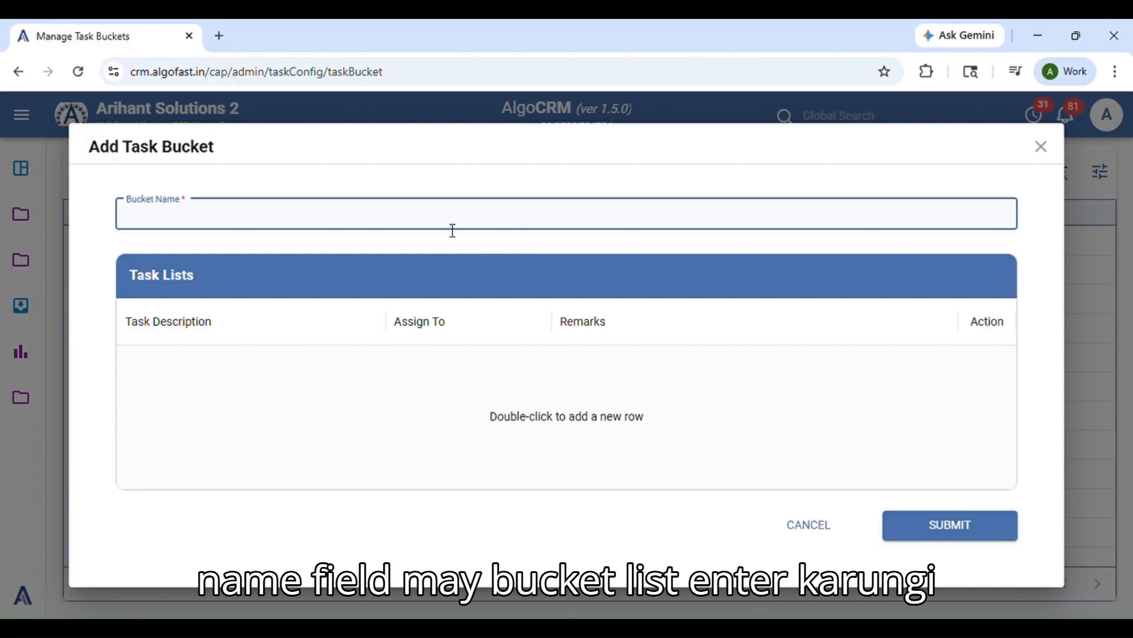
type("Bucket")
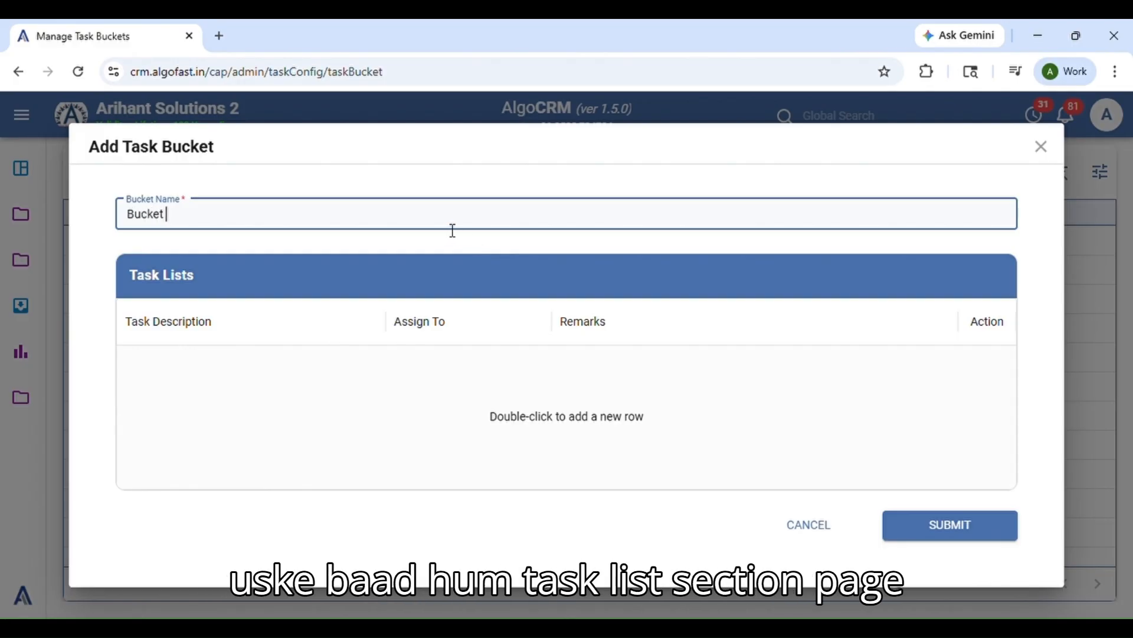
type(" List")
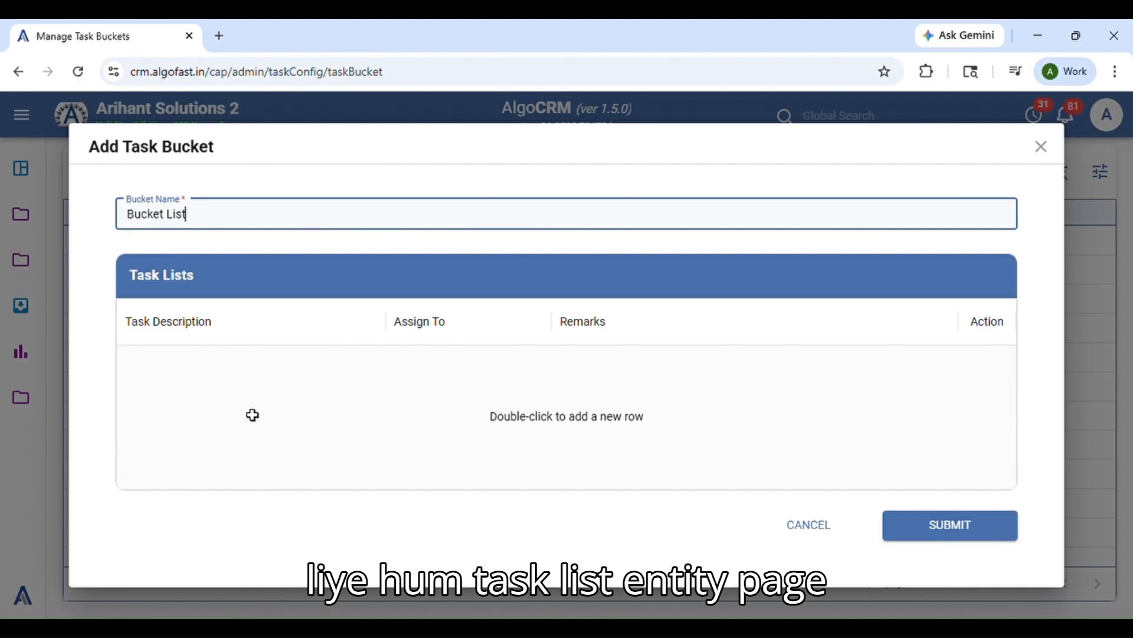
Add the task "Follow up with client for quotation approval." to the bucket, with an assignee and the remark "Follow up".
double_click(170, 372)
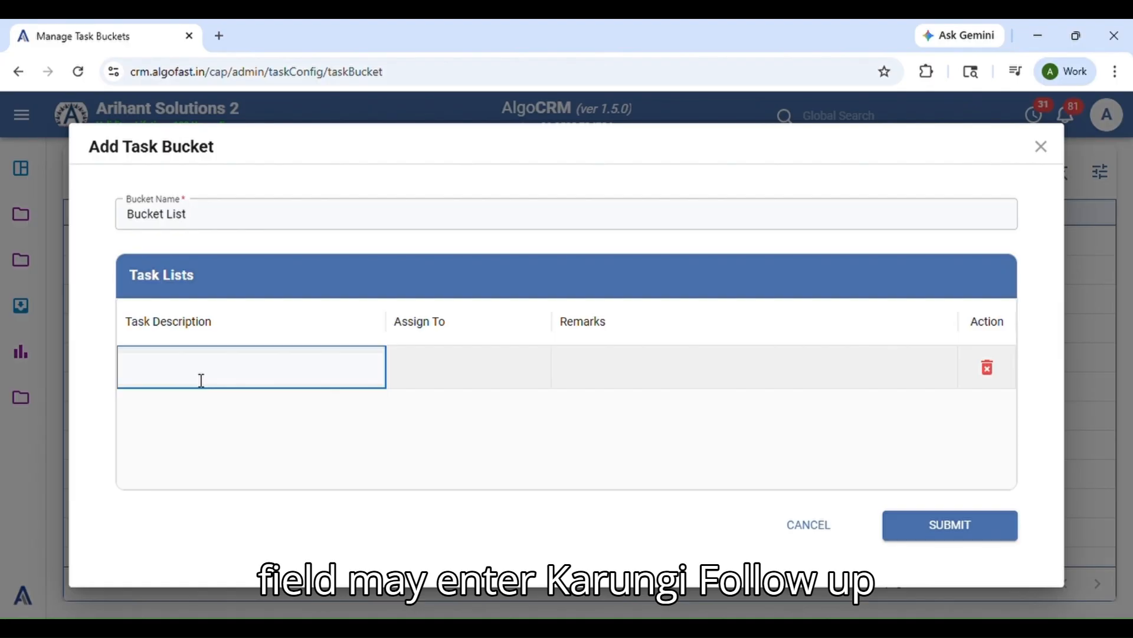
type("Follow up with client for quotation approval.")
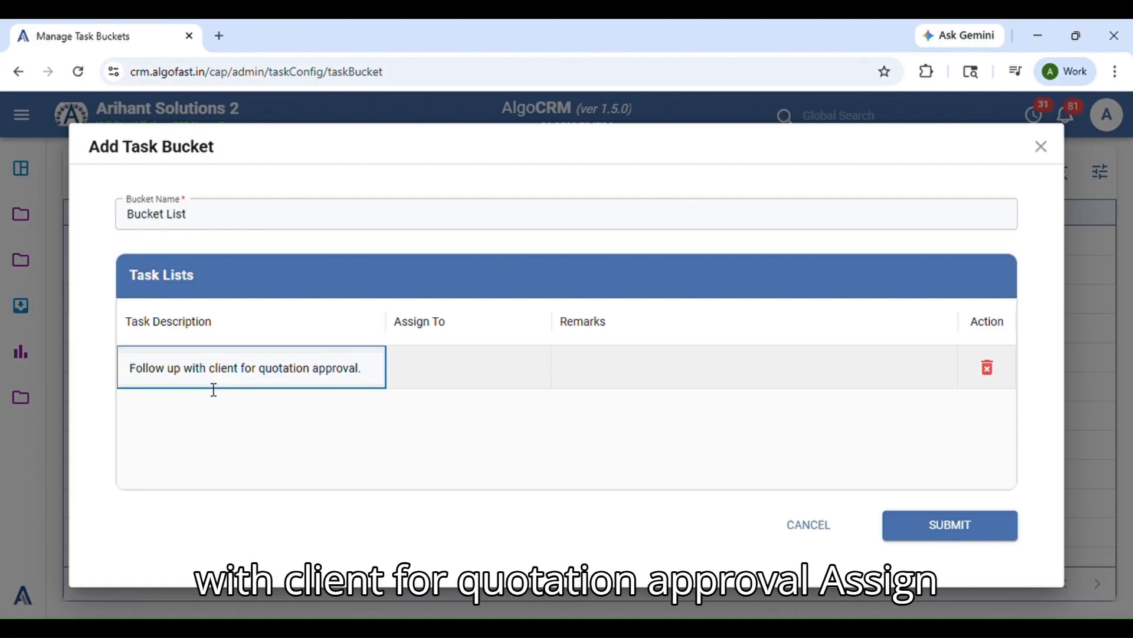
left_click(442, 379)
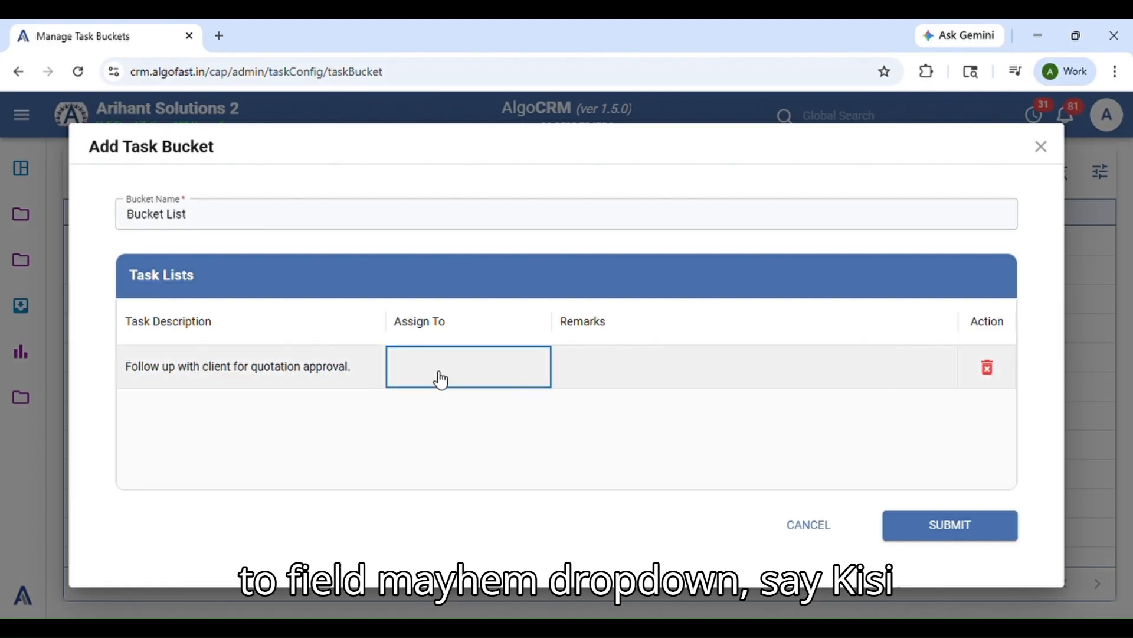
left_click(441, 379)
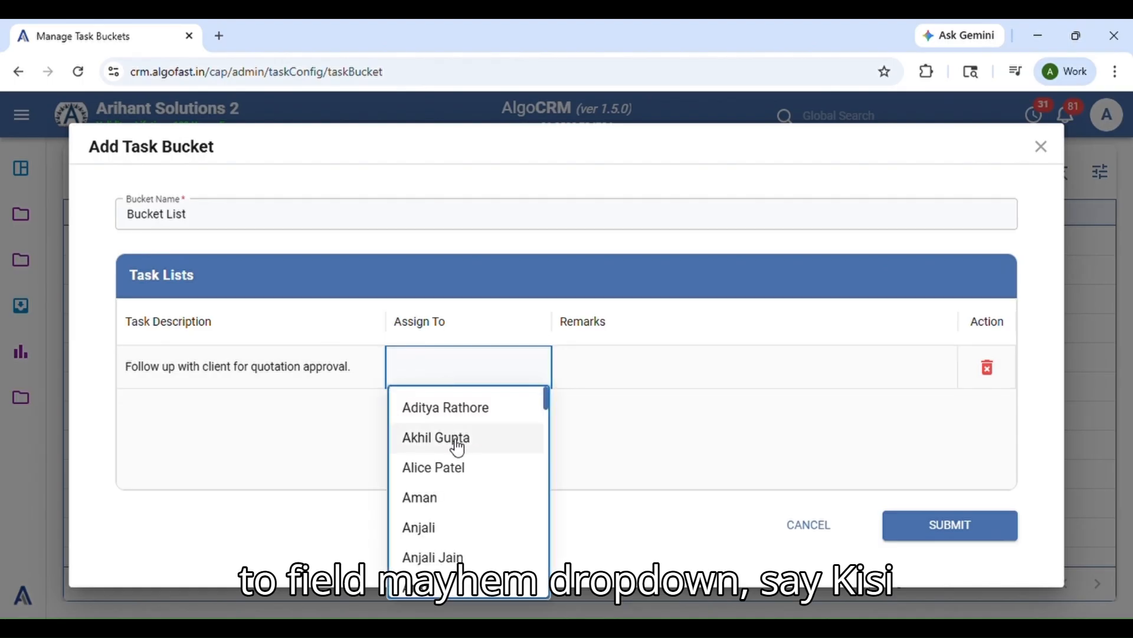
scroll(468, 531, "down", 1)
scroll(467, 532, "down", 3)
scroll(473, 558, "up", 3)
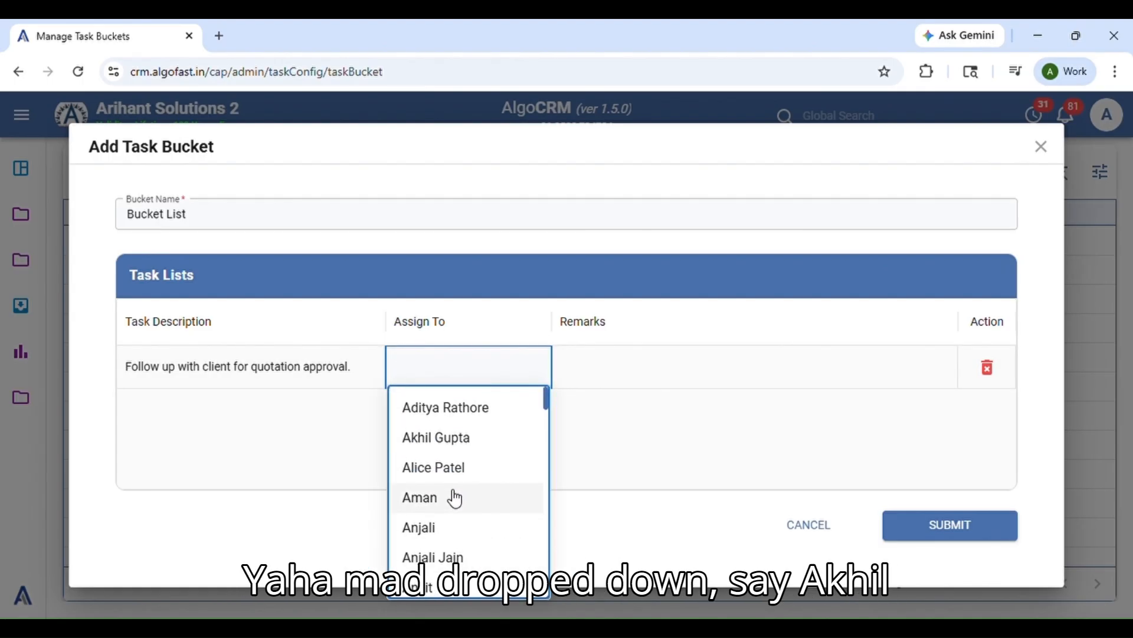
left_click(440, 438)
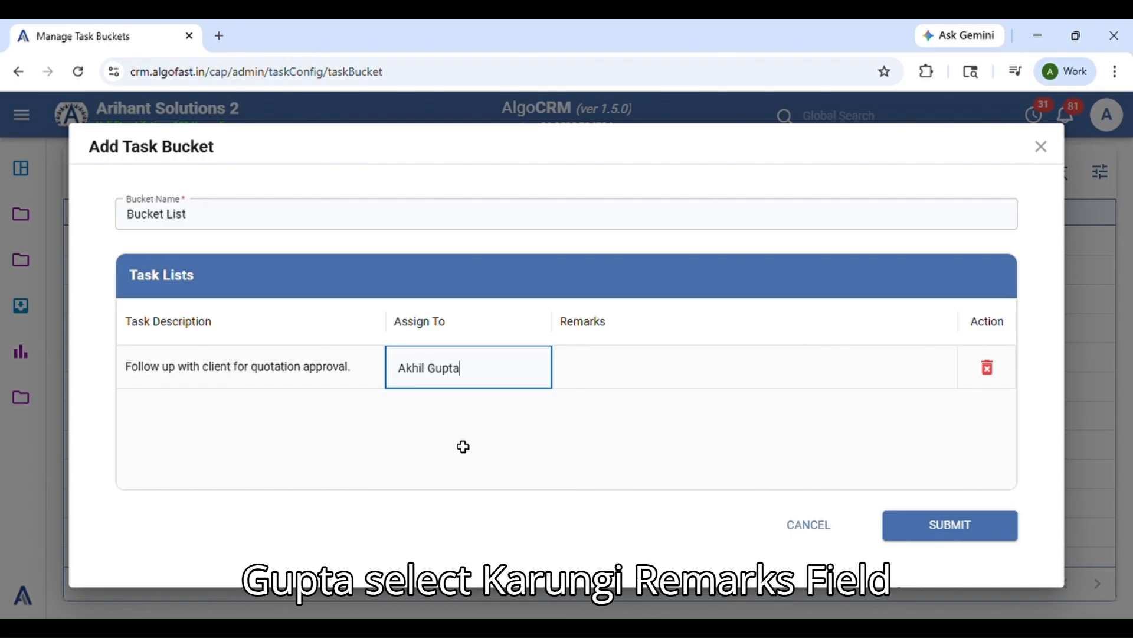
left_click(610, 377)
type("Follow up")
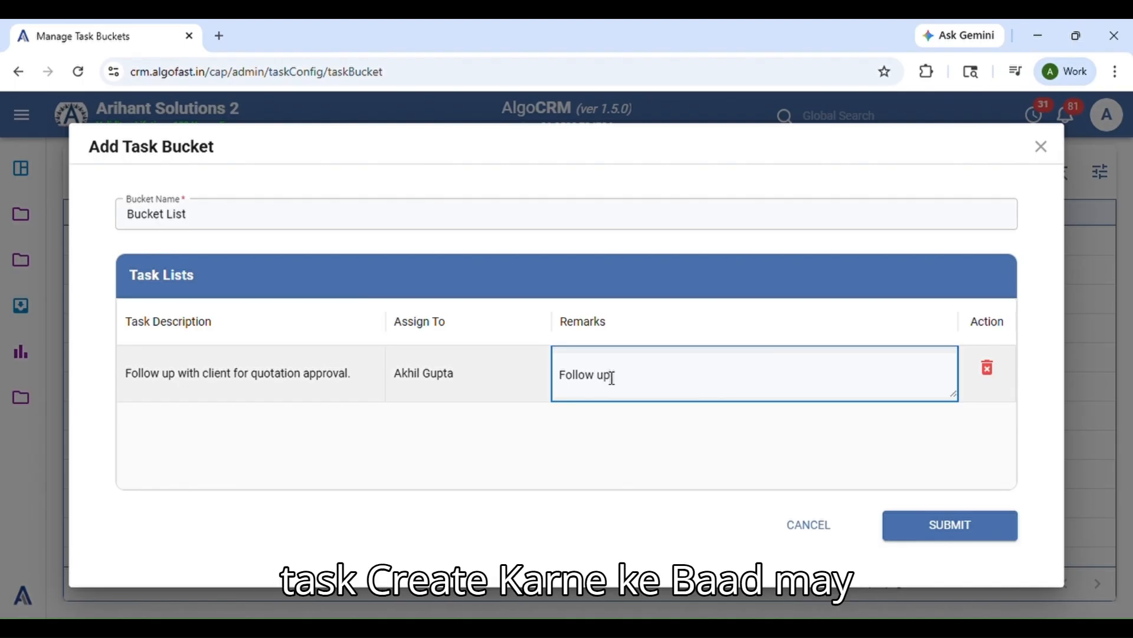
left_click(606, 411)
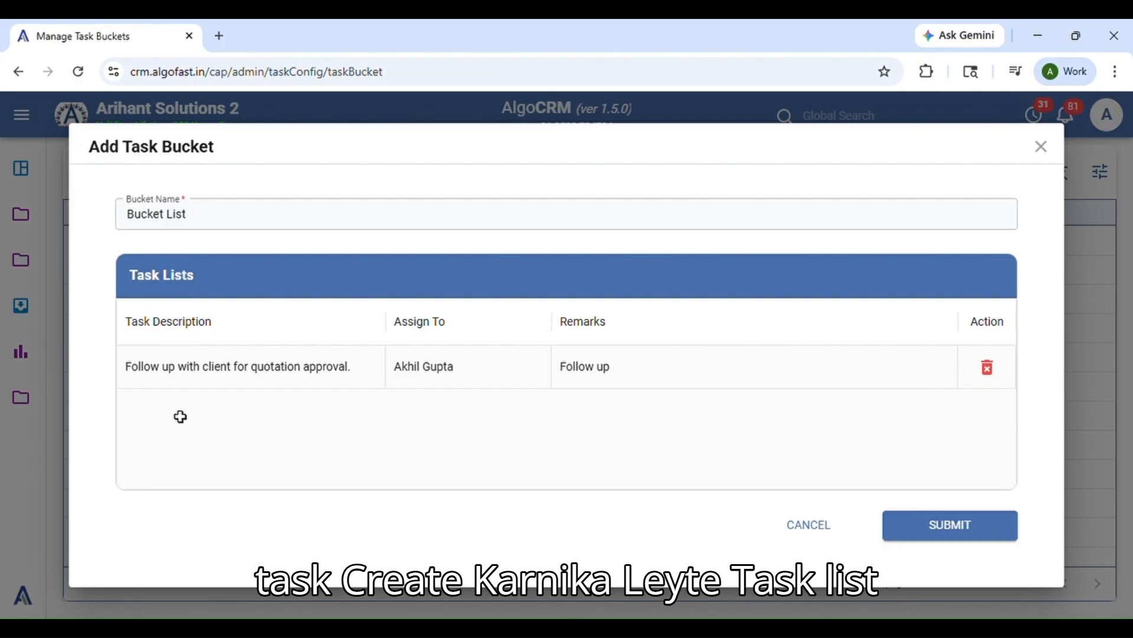
Add a second task "Client follow up" with its own assignee, and submit the new task bucket.
double_click(200, 416)
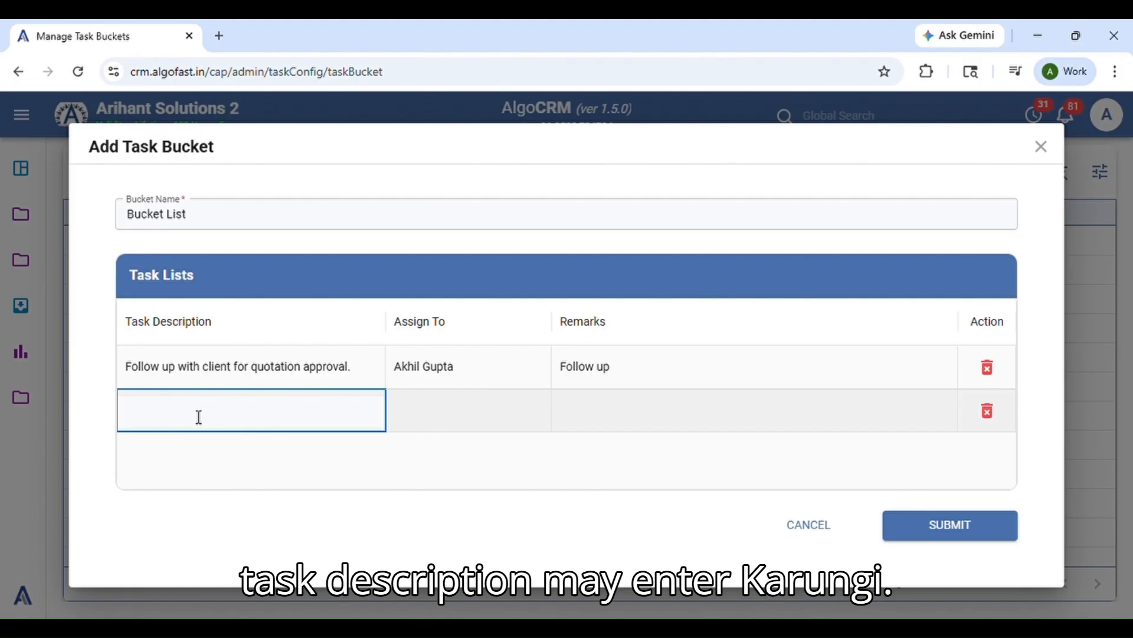
type("Cle")
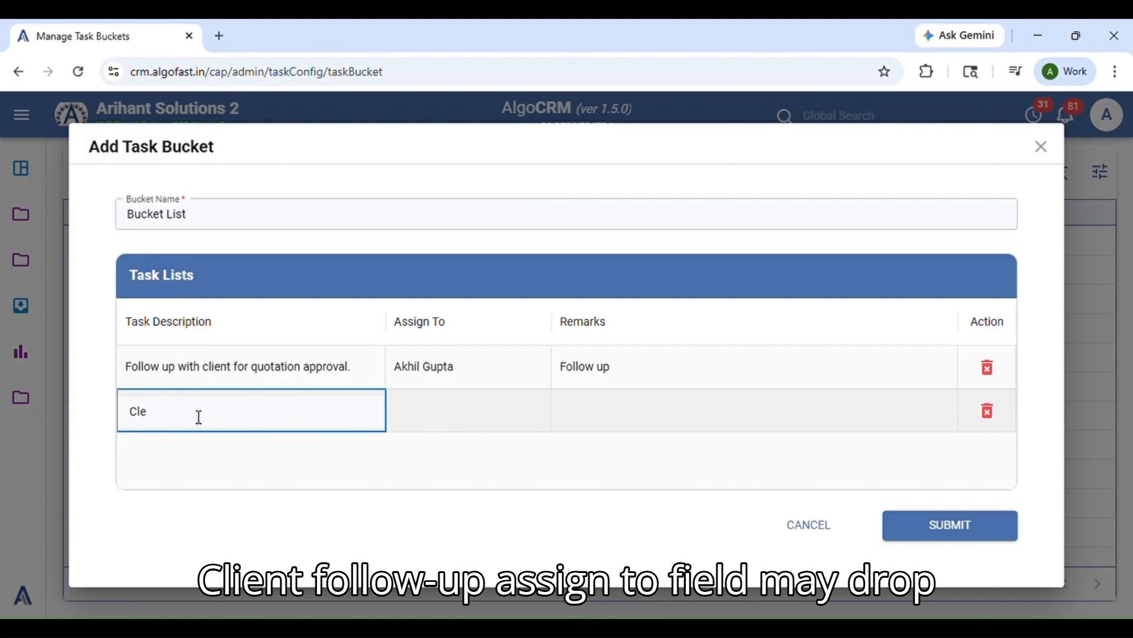
type("ient f")
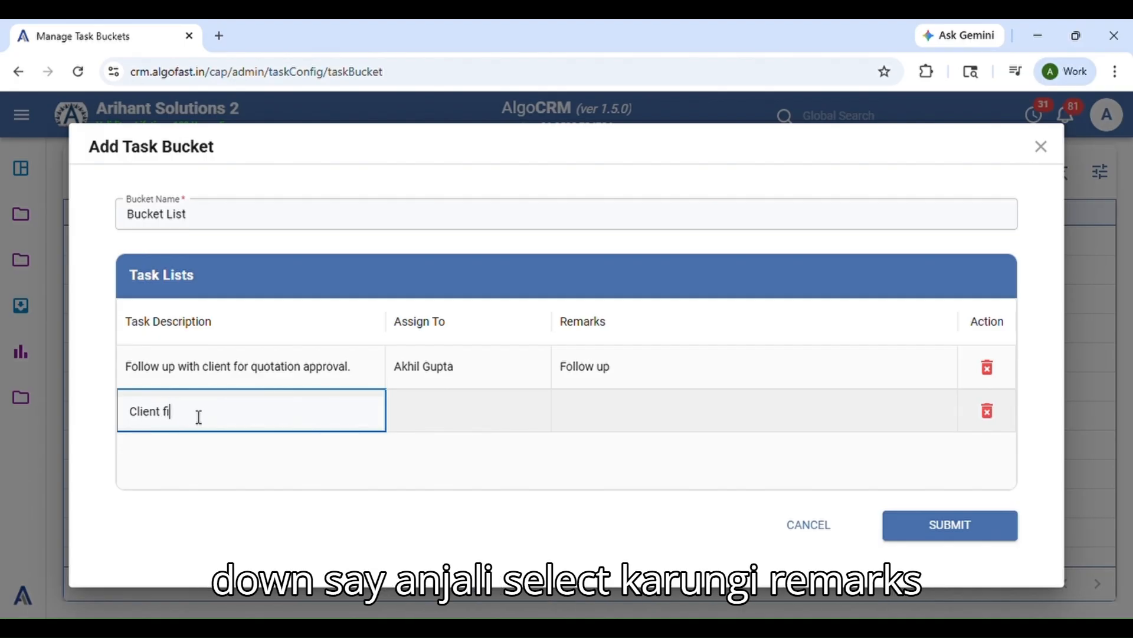
type("ollow up")
left_click(440, 413)
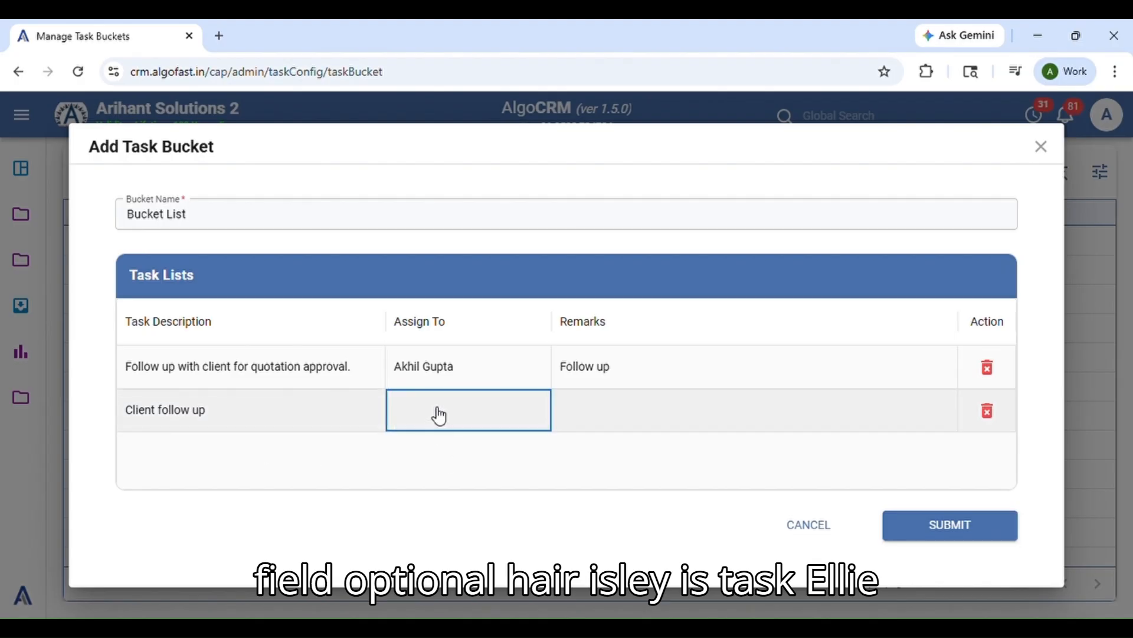
left_click(435, 326)
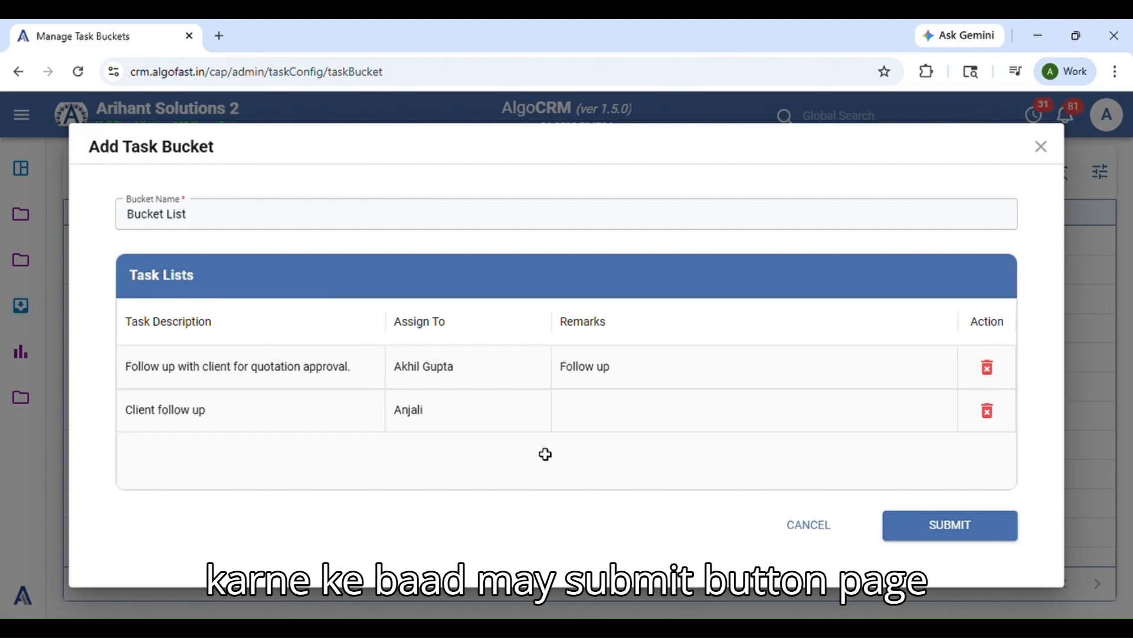
left_click(956, 535)
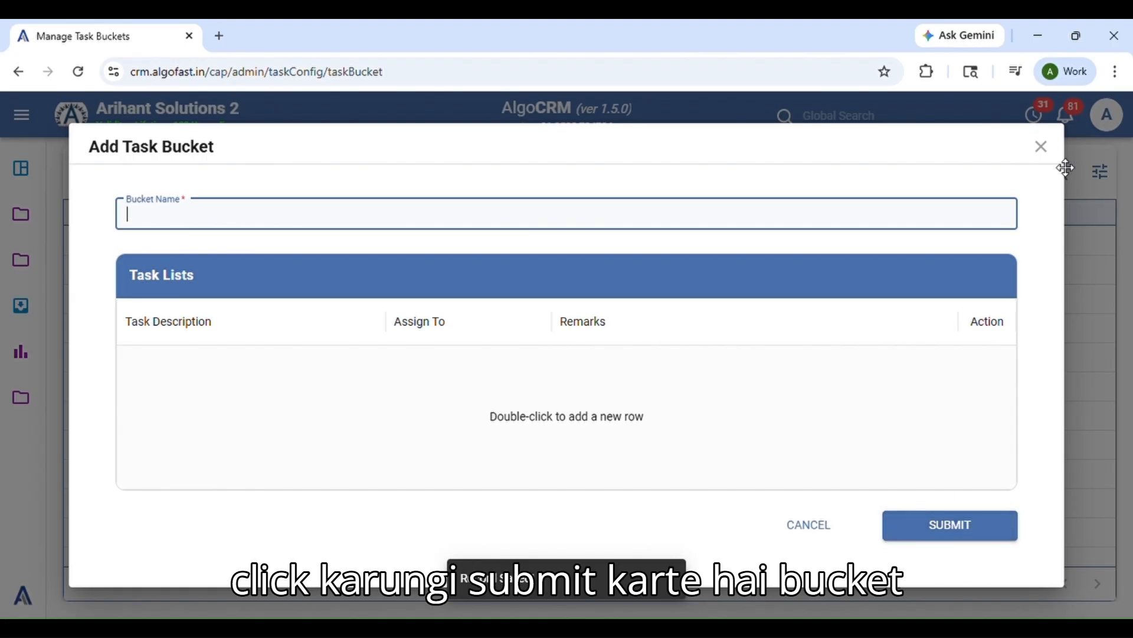
left_click(1043, 148)
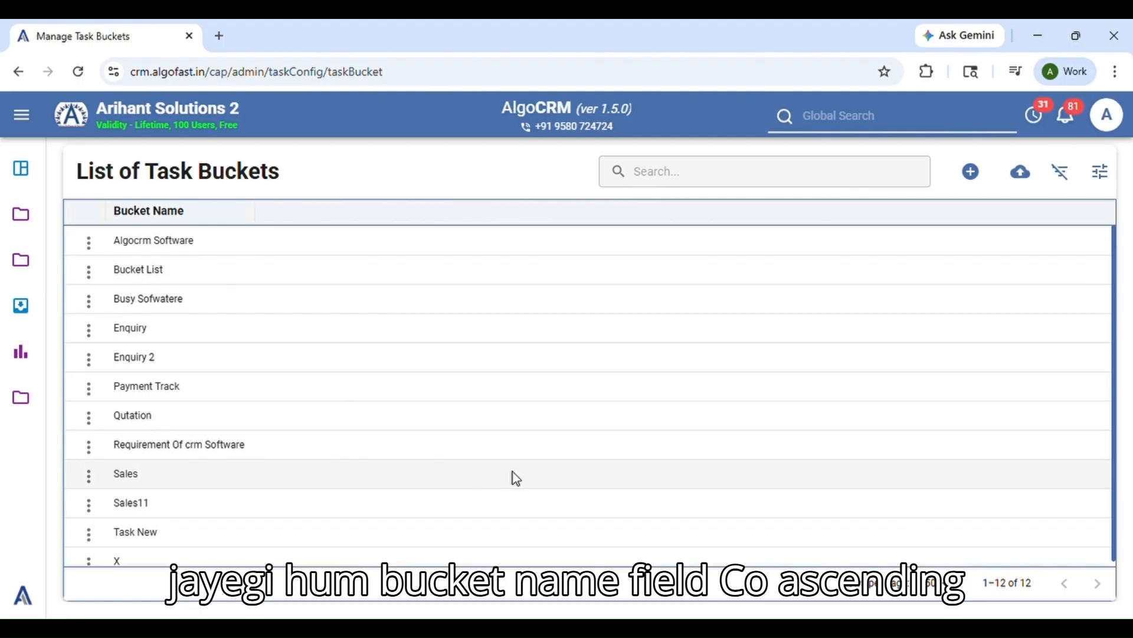
Toggle the sort order of the task buckets by bucket name and try out the list's search field.
left_click(242, 213)
left_click(242, 213)
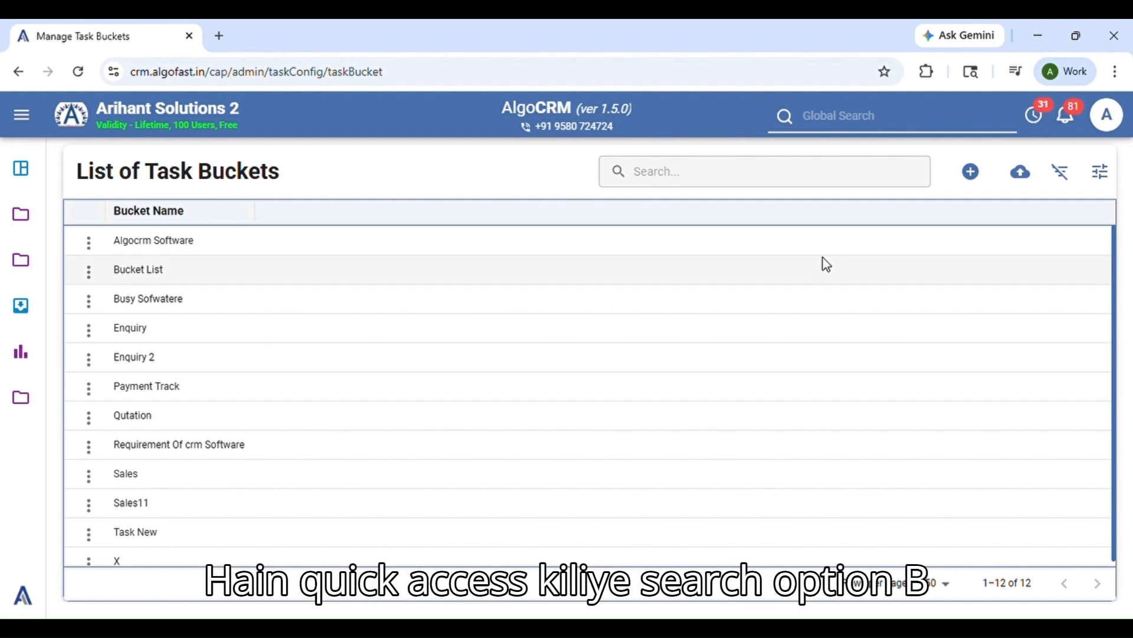
left_click(705, 190)
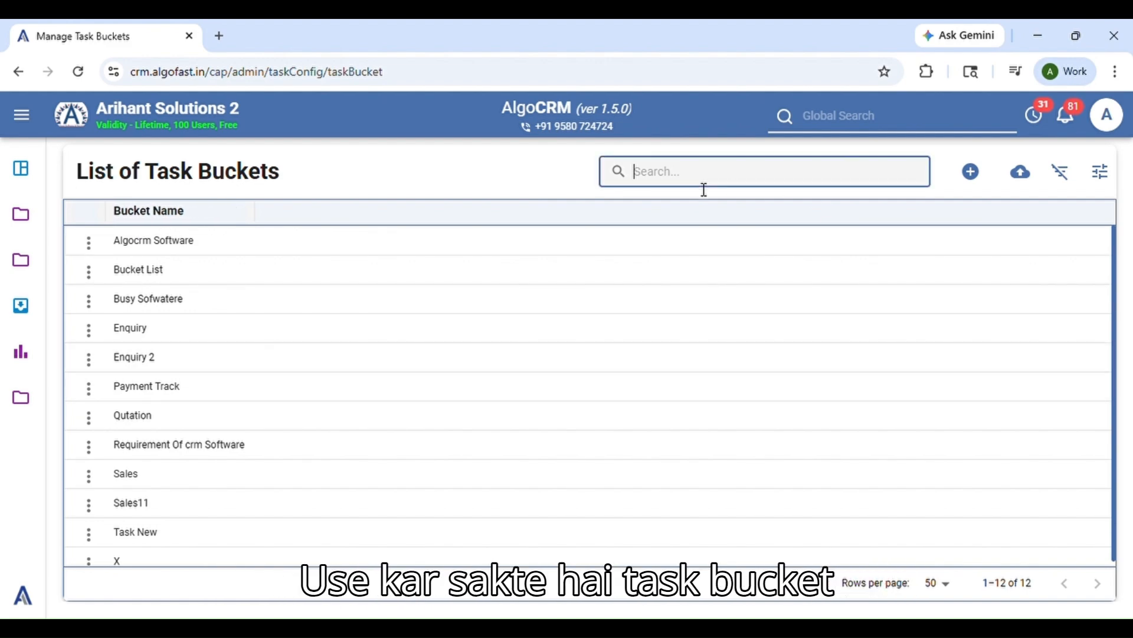
left_click(520, 402)
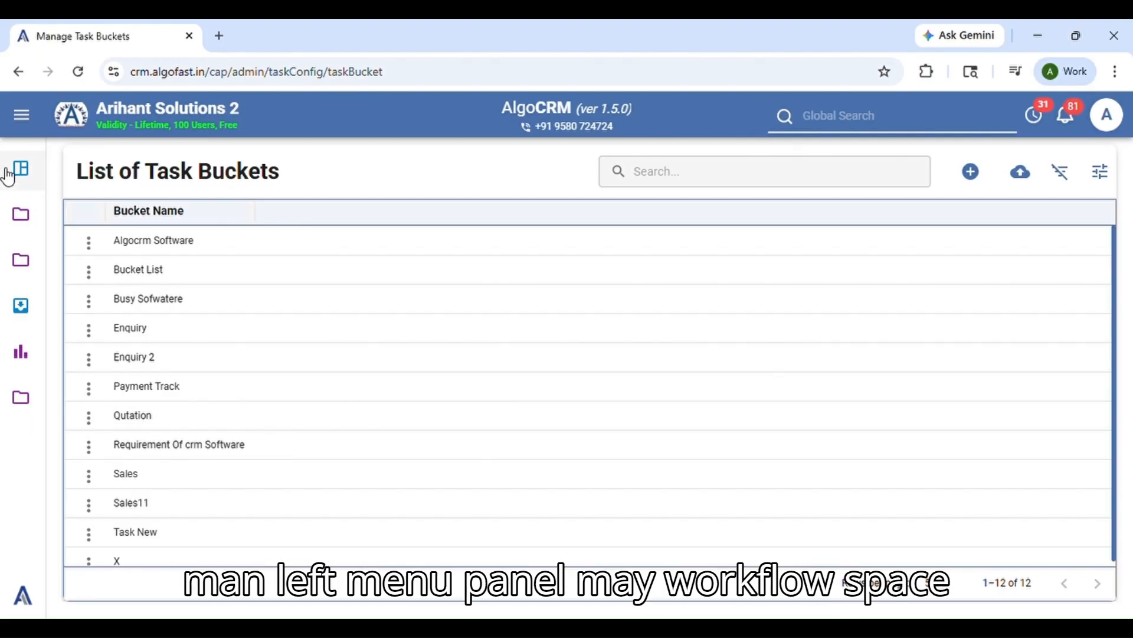
Go to the list of enquiries and start a new enquiry.
left_click(23, 217)
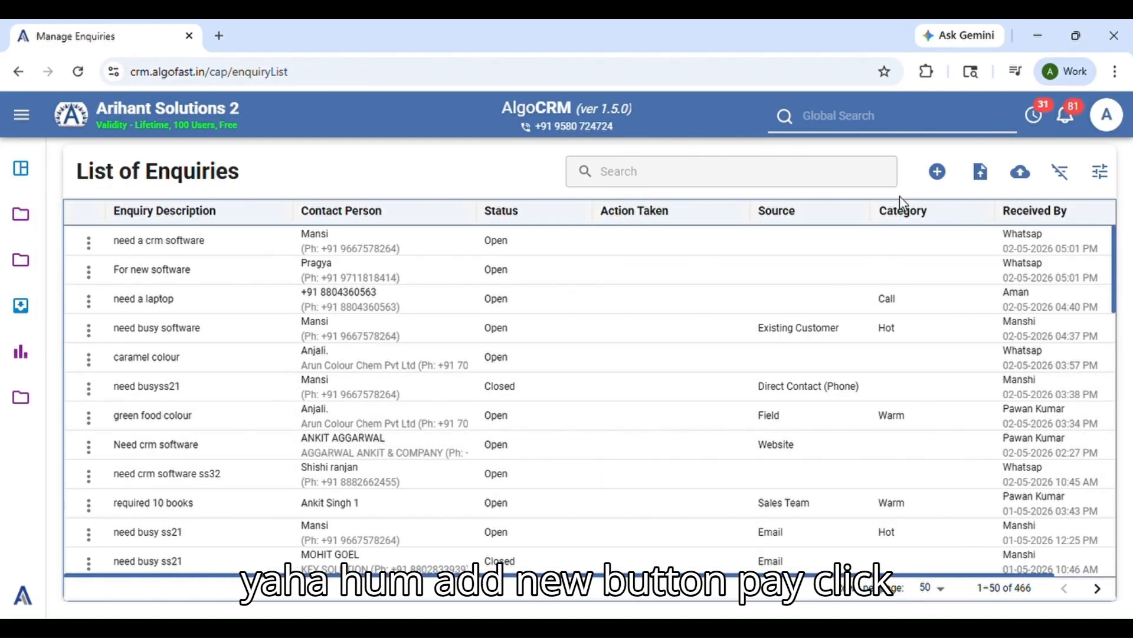
left_click(937, 177)
left_click(937, 177)
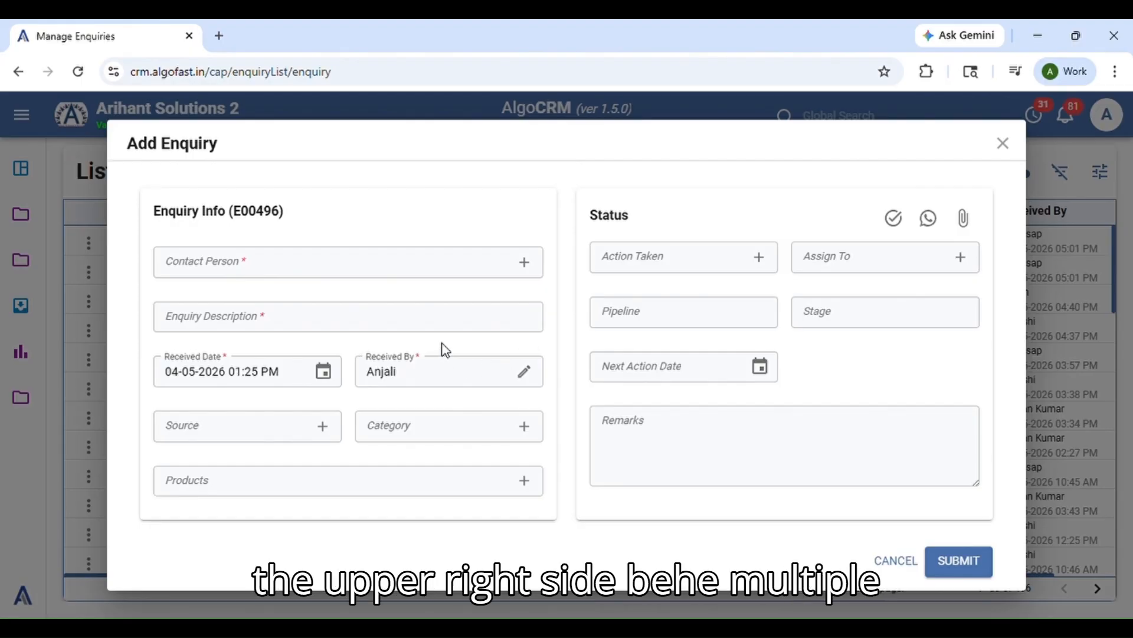
Add the existing "Bucket List" task bucket to the new enquiry's task list.
left_click(894, 220)
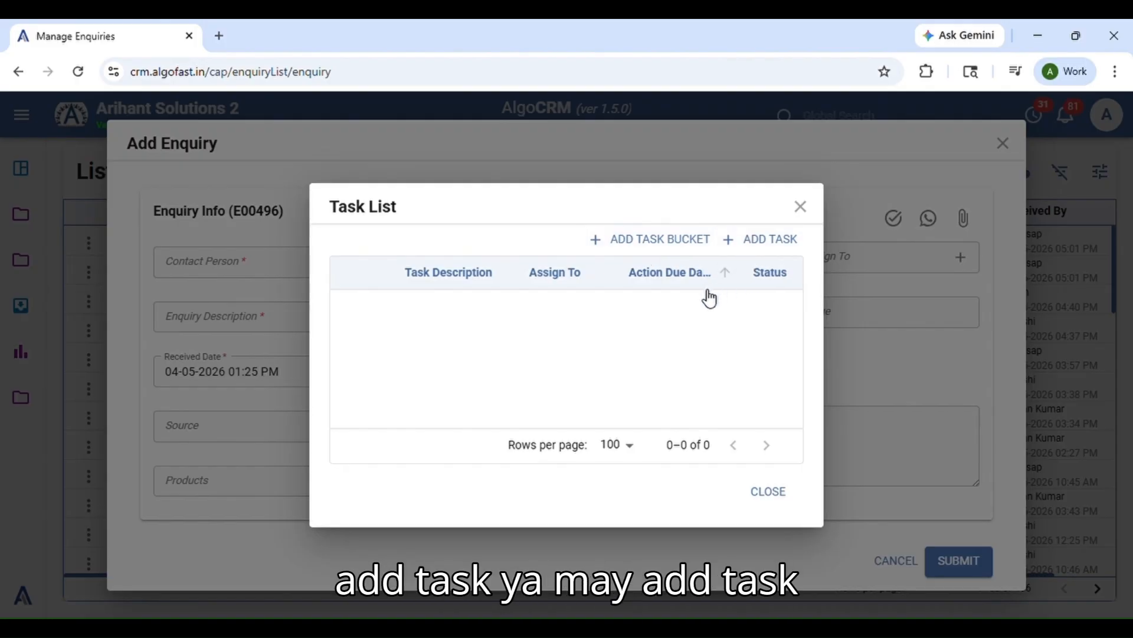
left_click(663, 252)
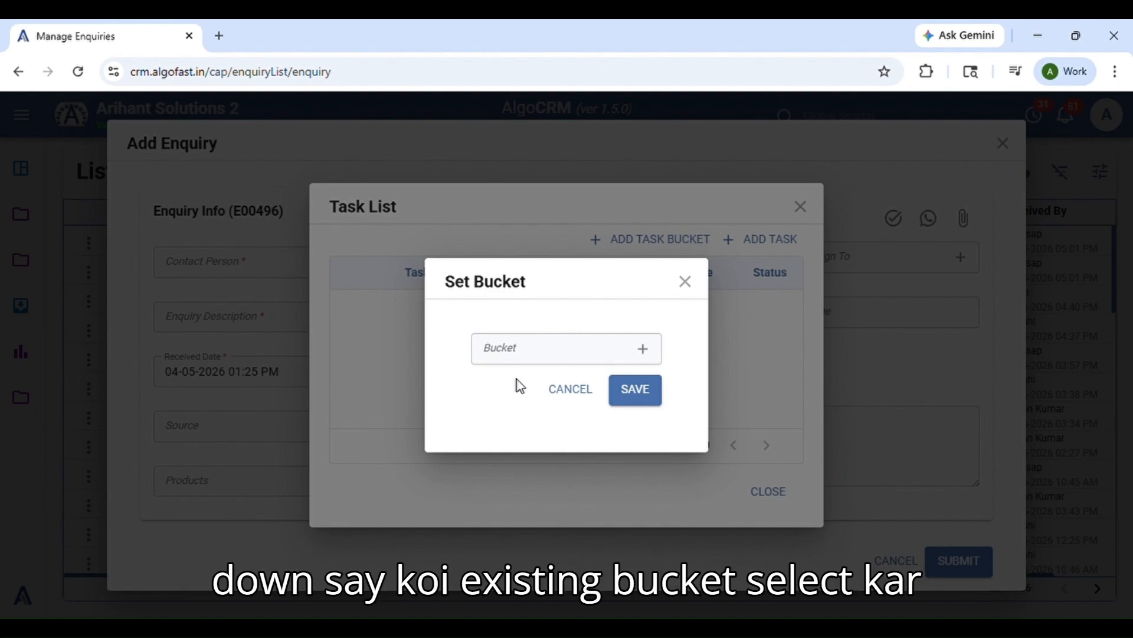
left_click(547, 352)
scroll(561, 496, "down", 3)
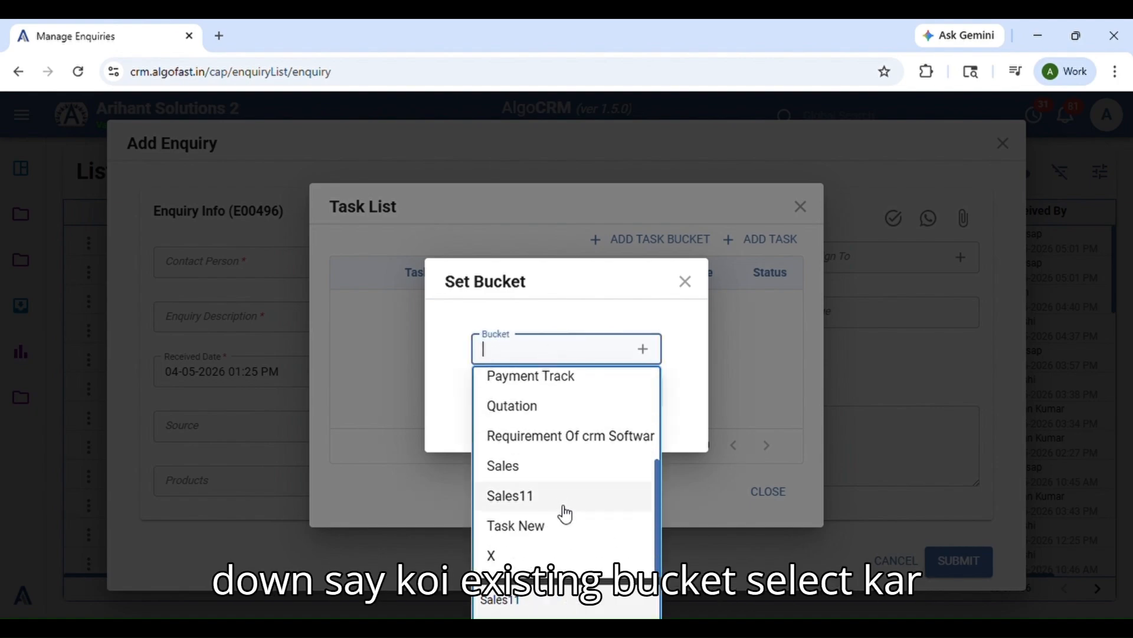
scroll(564, 513, "up", 3)
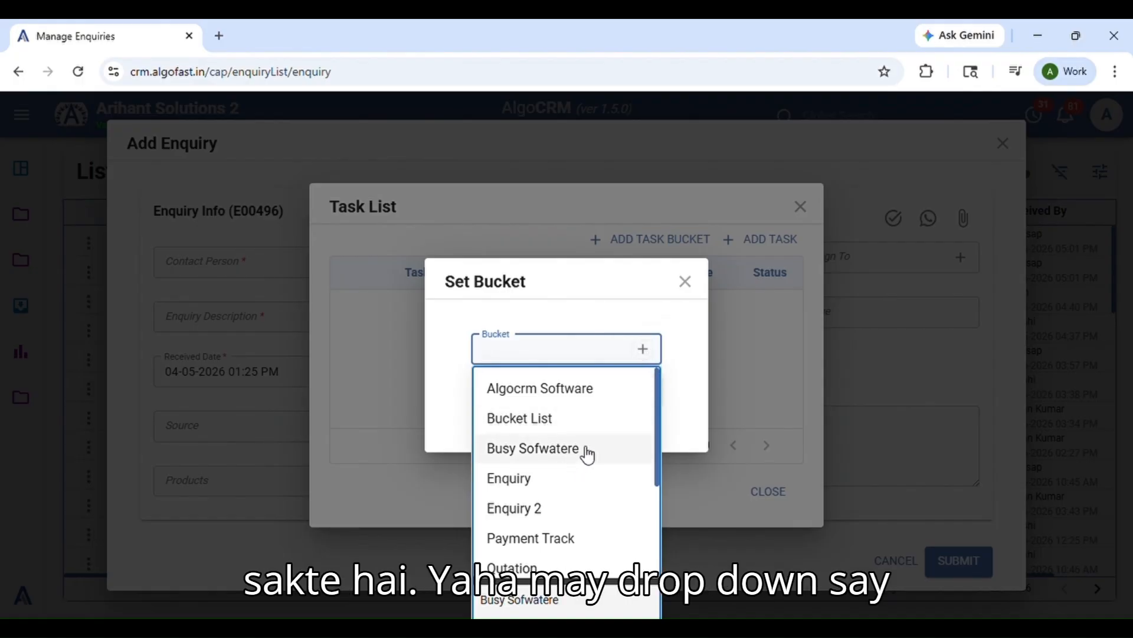
left_click(541, 420)
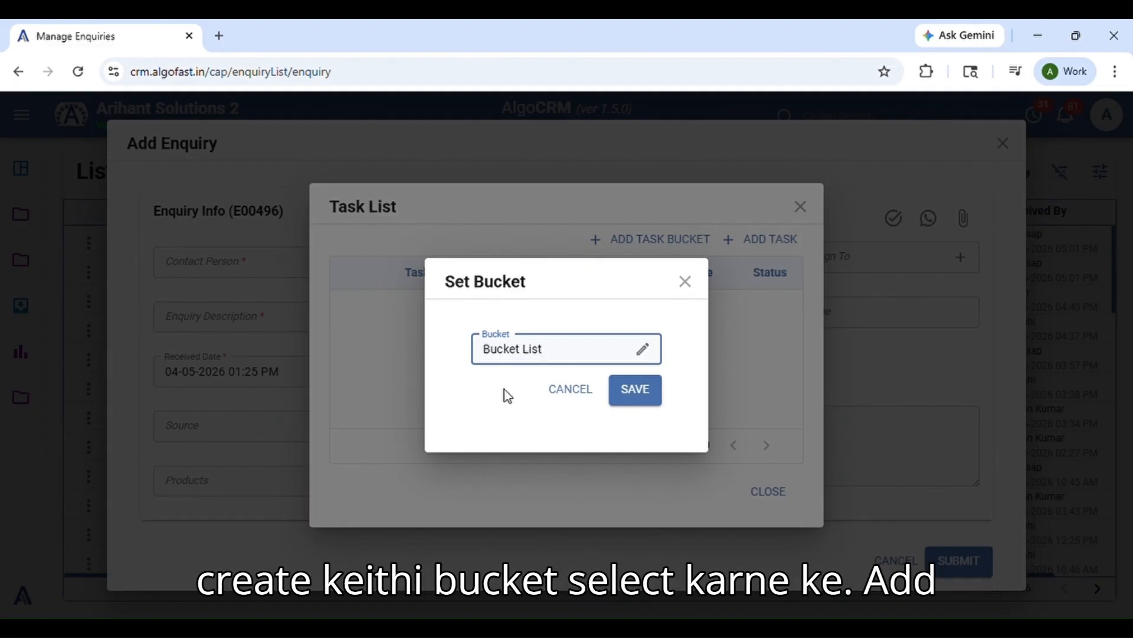
left_click(640, 402)
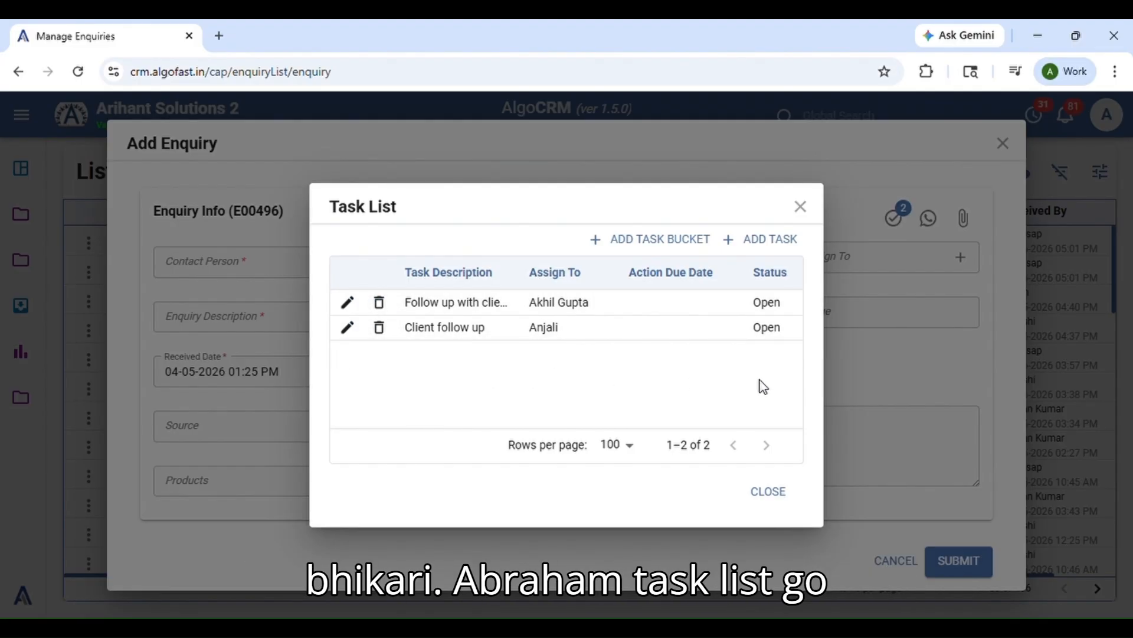
left_click(758, 496)
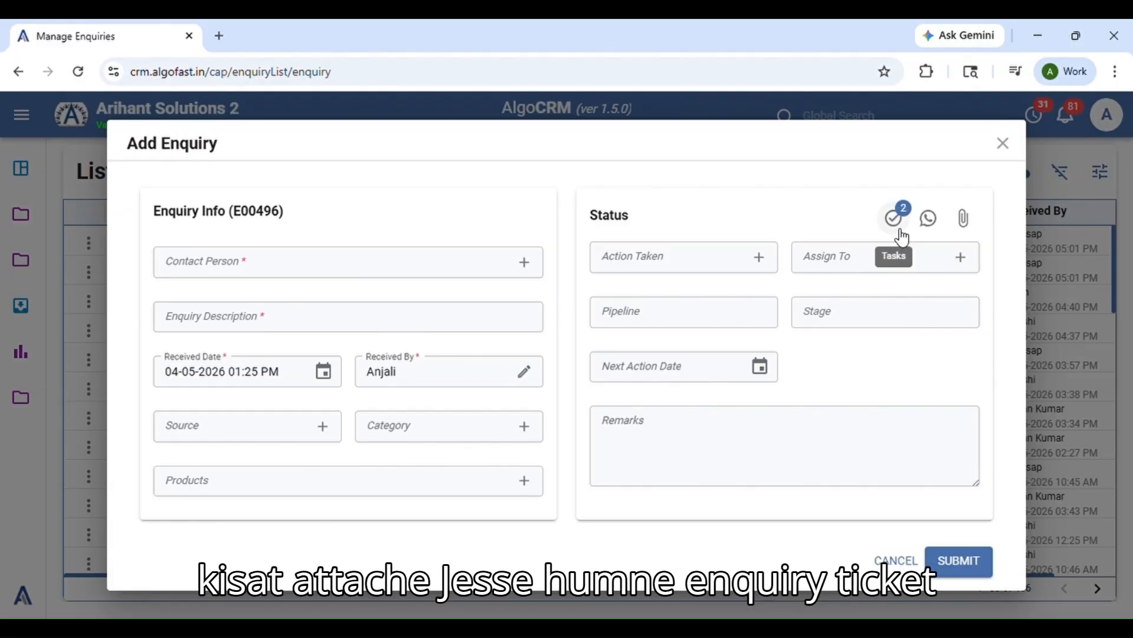
Close the new enquiry without saving it and go to the list of pipelines in the master data.
left_click(1003, 143)
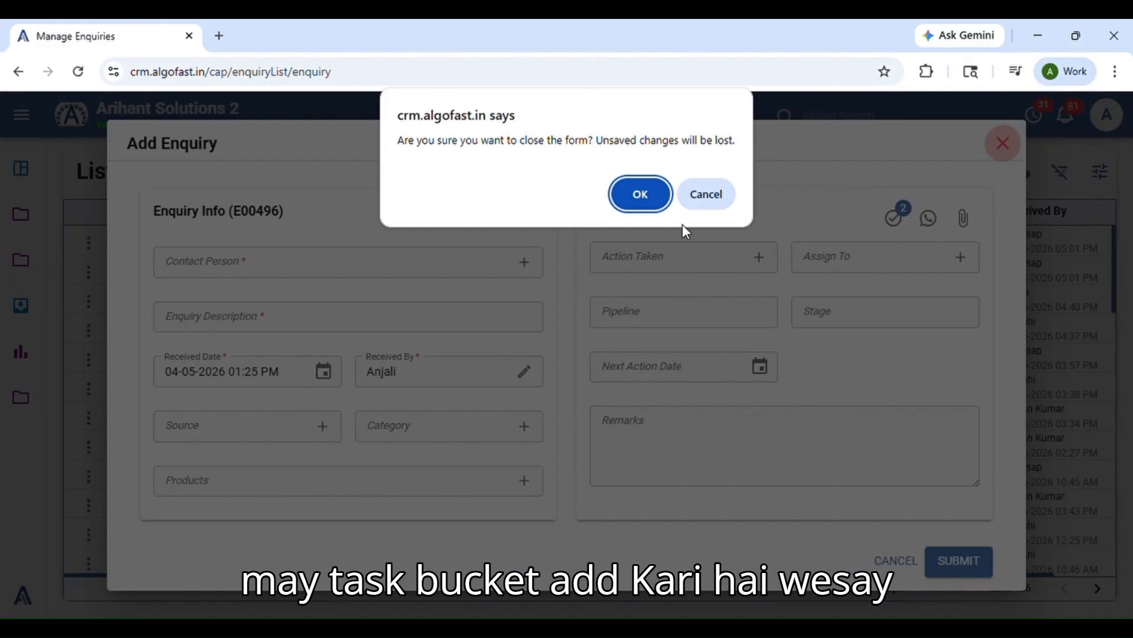
left_click(641, 198)
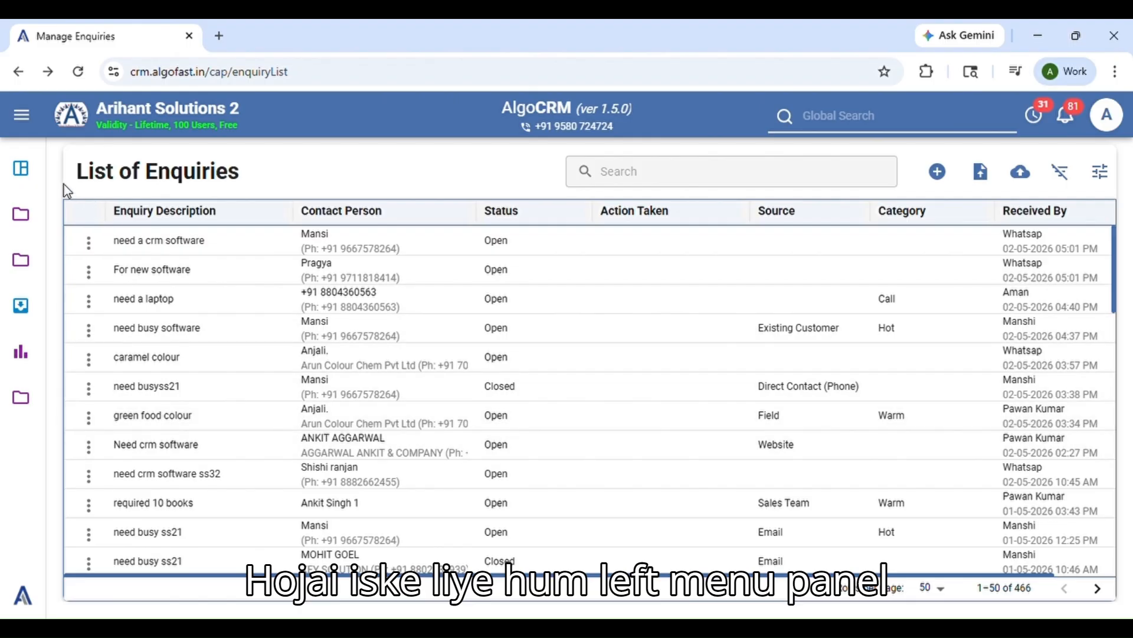
mouse_move(23, 404)
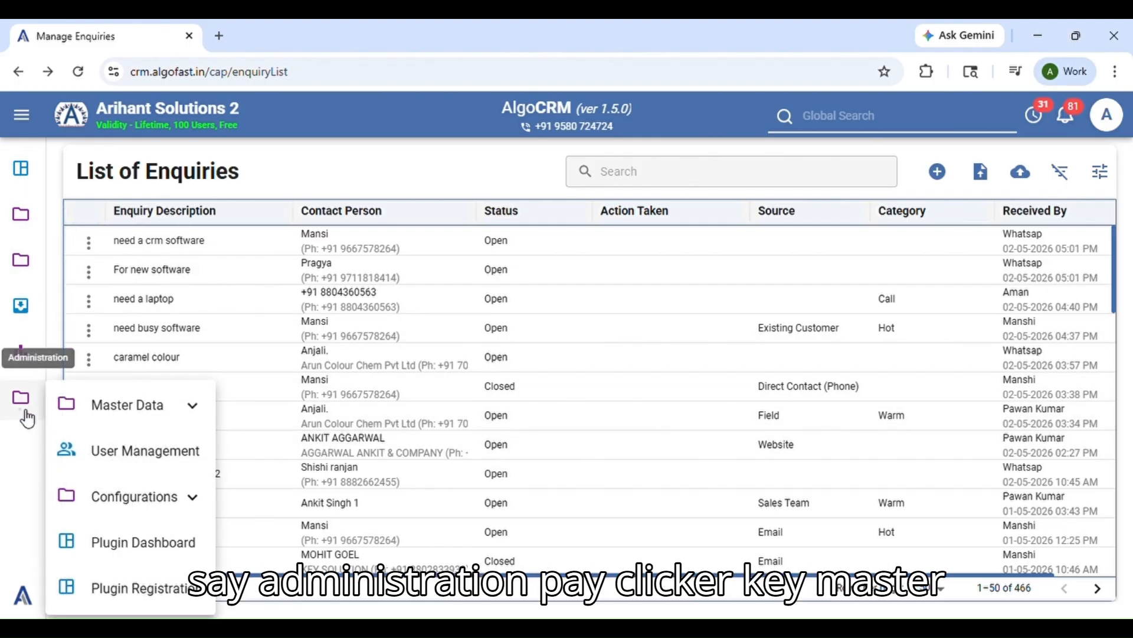
mouse_move(131, 412)
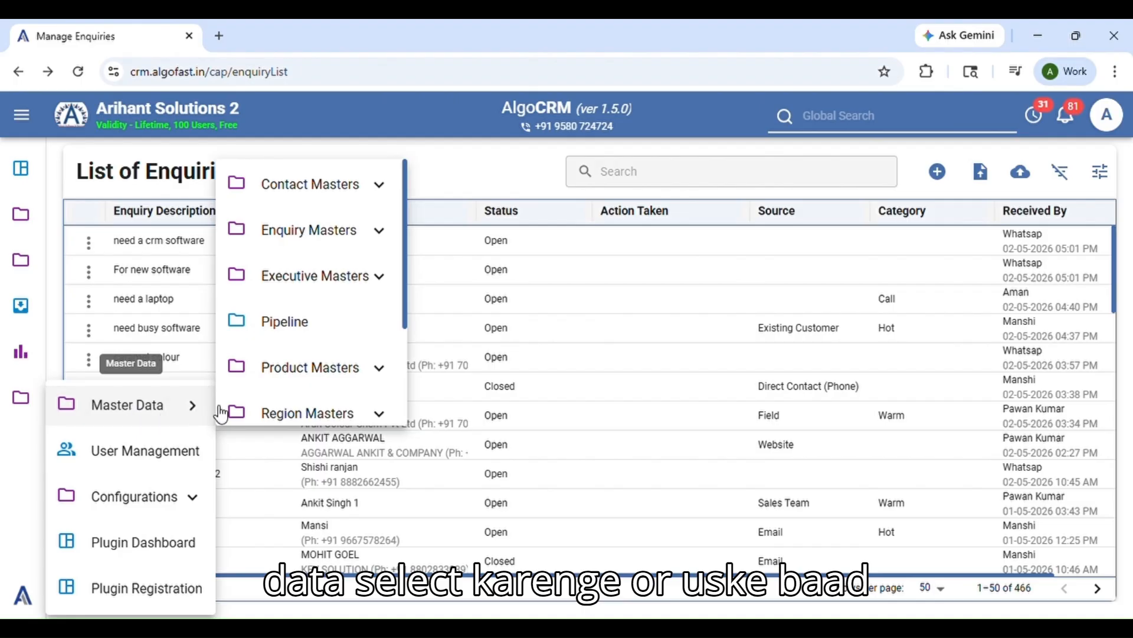
left_click(305, 338)
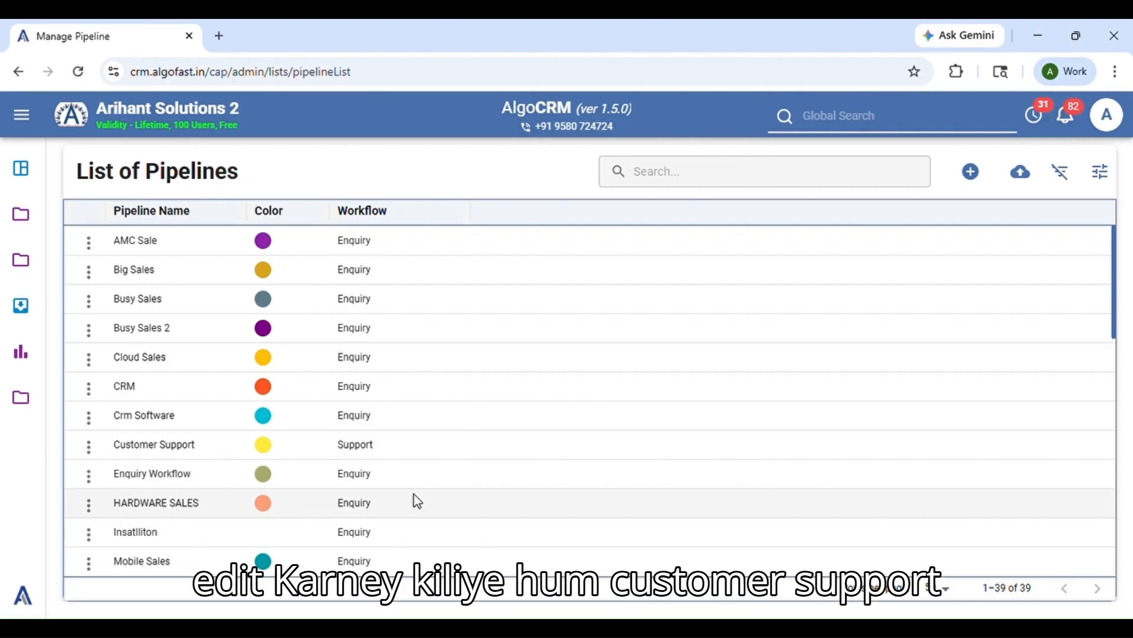
Associate the "Bucket List" task bucket with the New stage of the Customer Support pipeline, save the configuration and submit the pipeline.
double_click(310, 449)
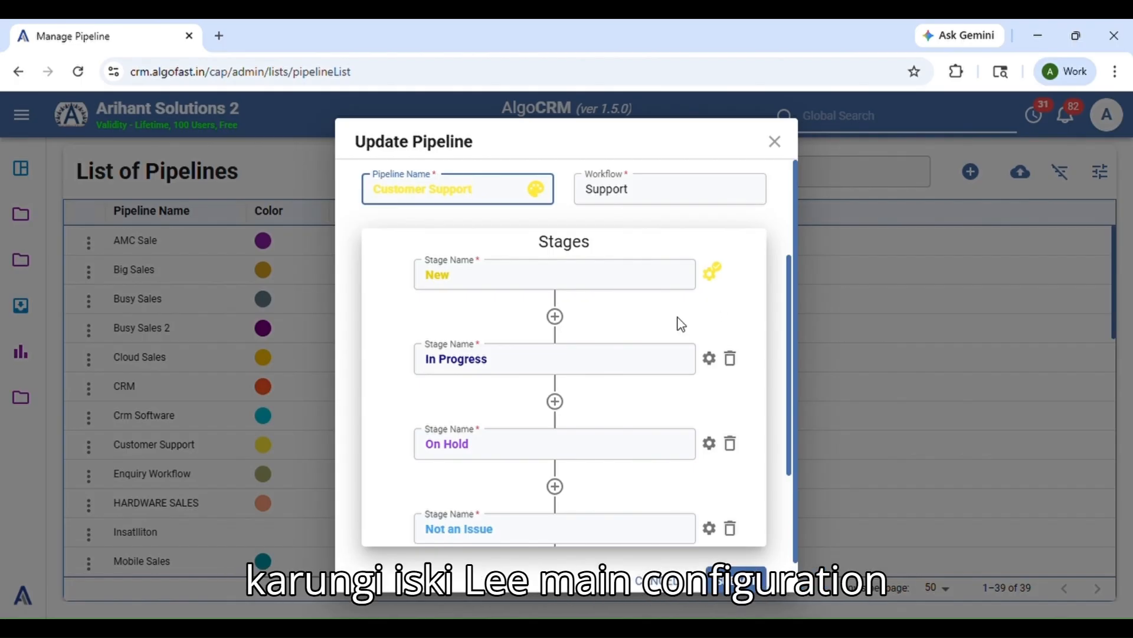
left_click(714, 275)
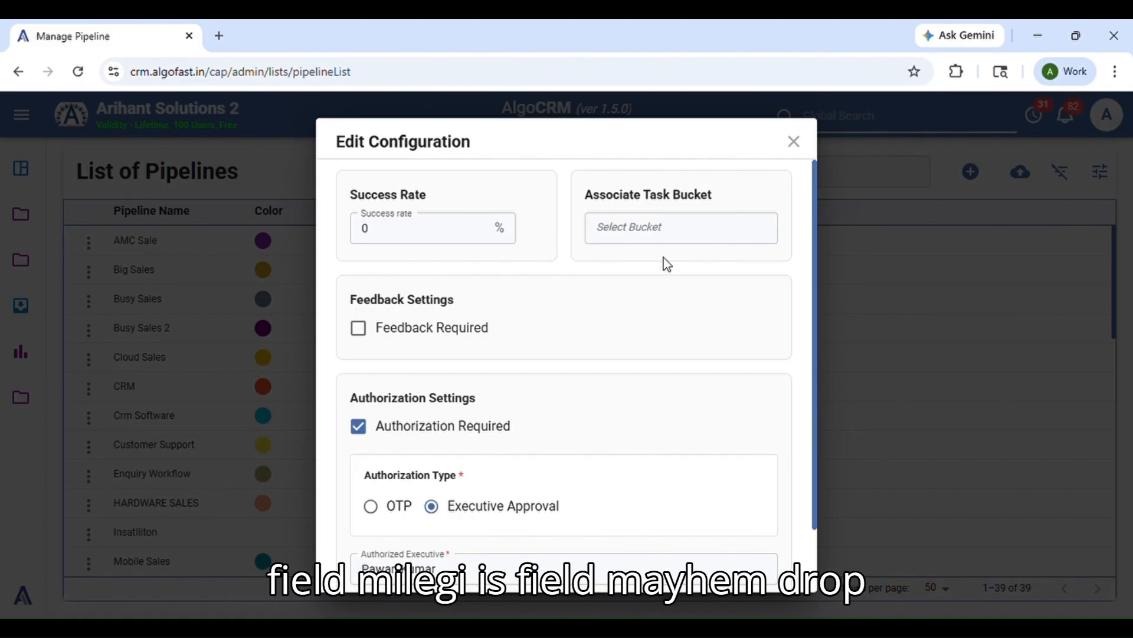
left_click(711, 241)
scroll(690, 355, "down", 3)
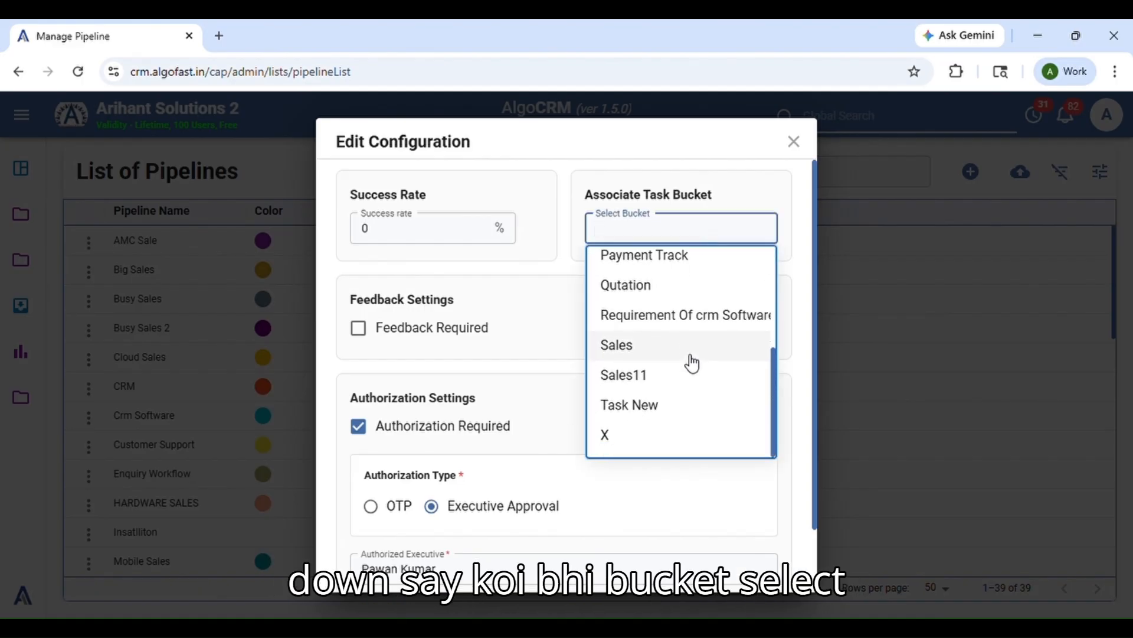
scroll(702, 398, "up", 5)
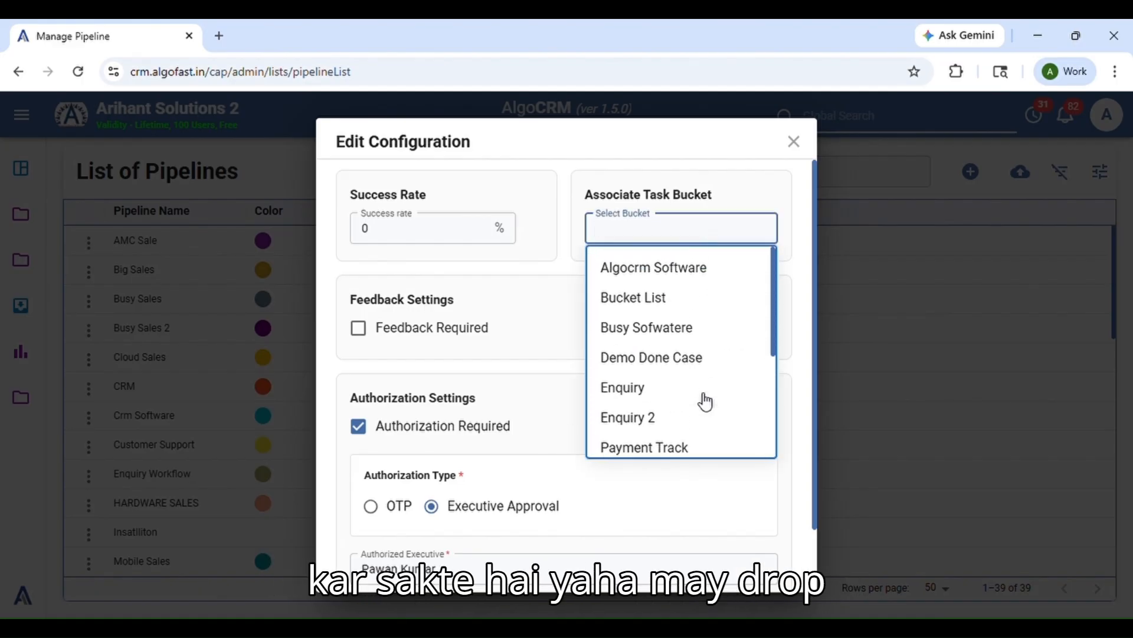
left_click(646, 304)
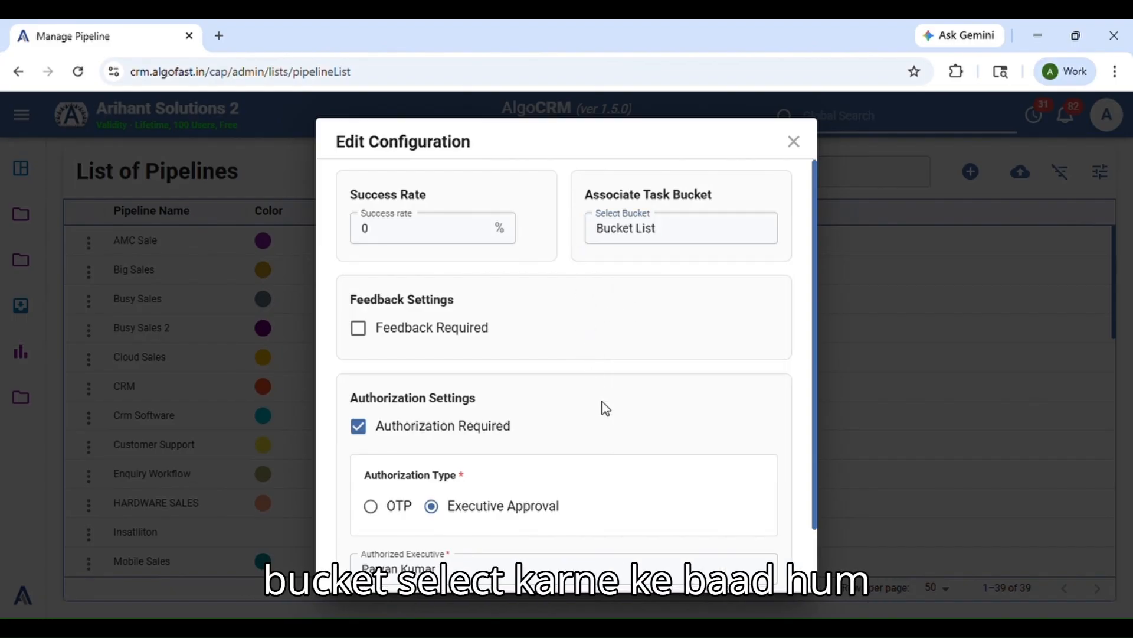
scroll(607, 407, "down", 3)
left_click(747, 562)
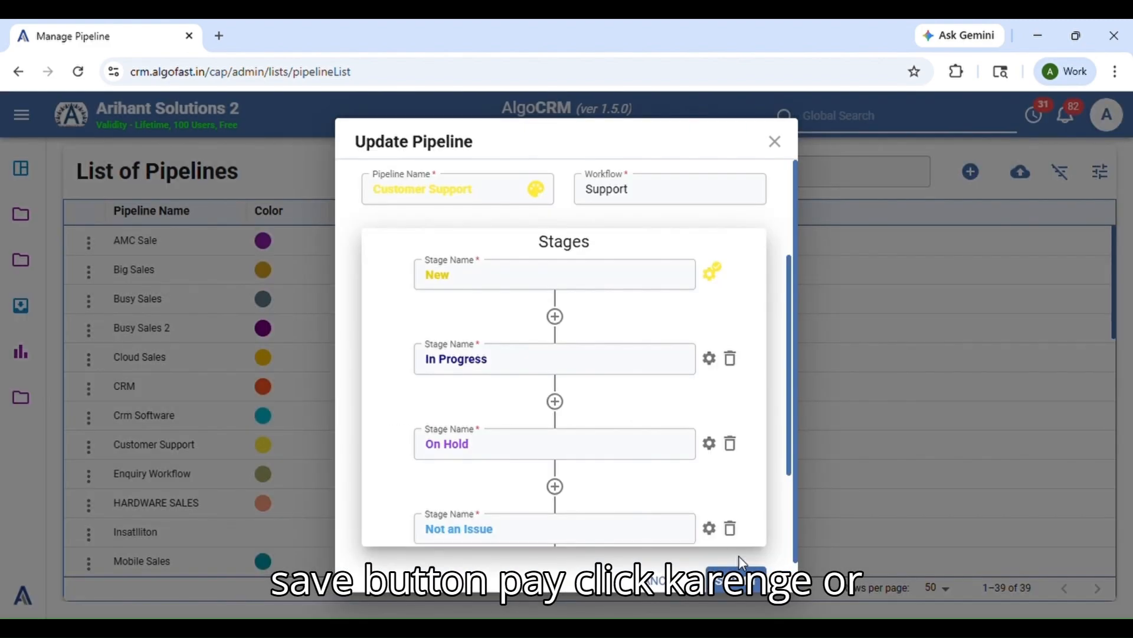
scroll(614, 479, "down", 1)
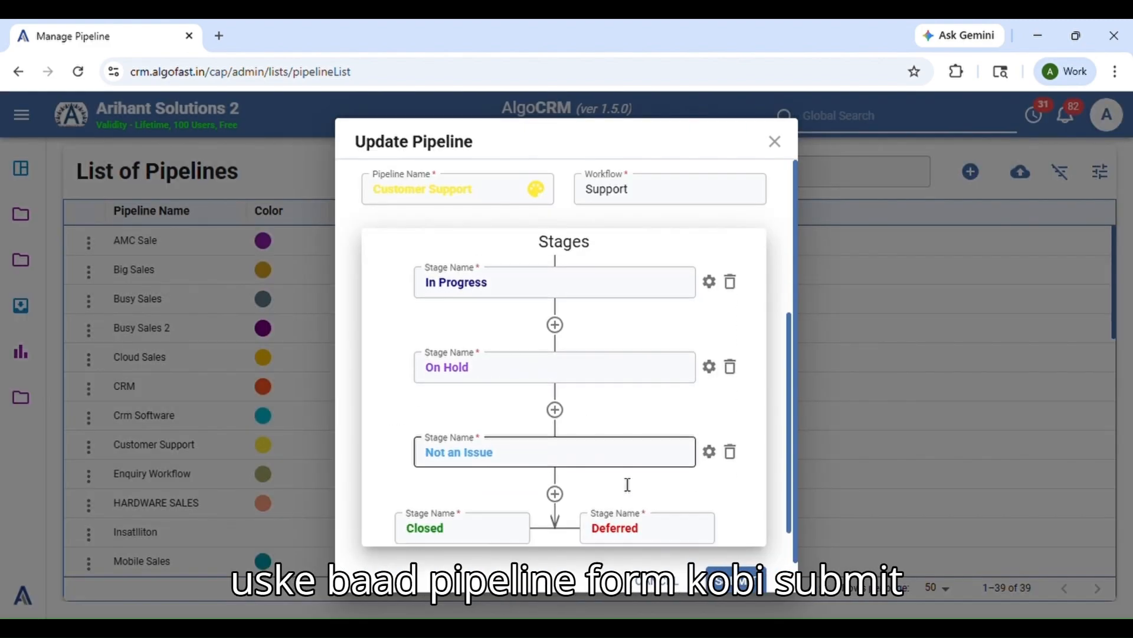
left_click(735, 591)
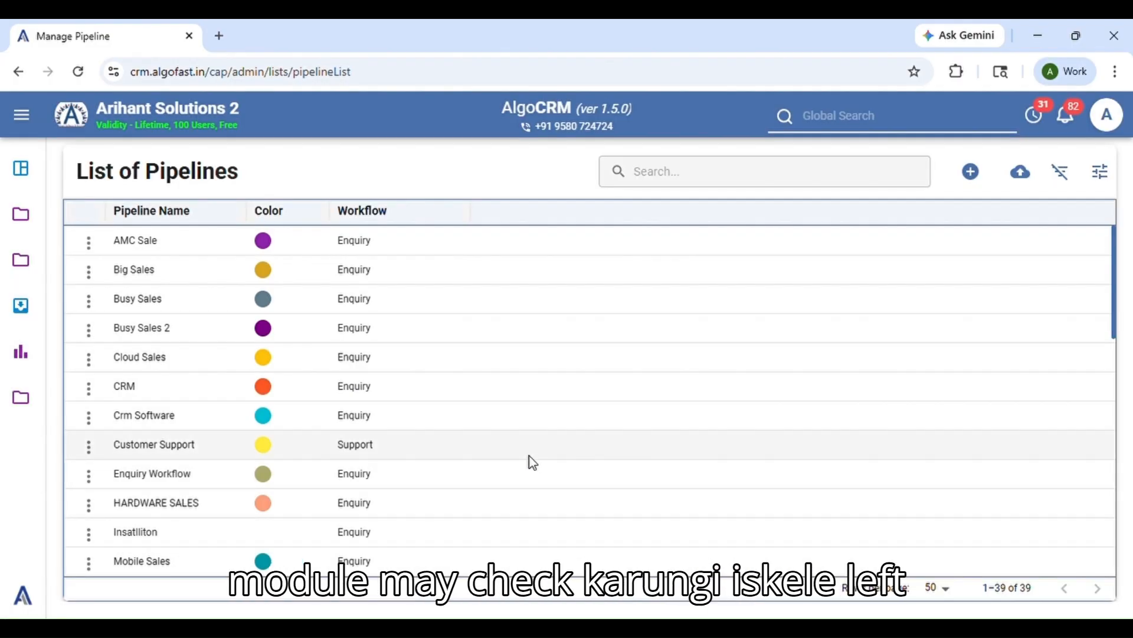
Start a new support ticket from the list of support tickets and set its pipeline to Customer Support.
left_click(20, 217)
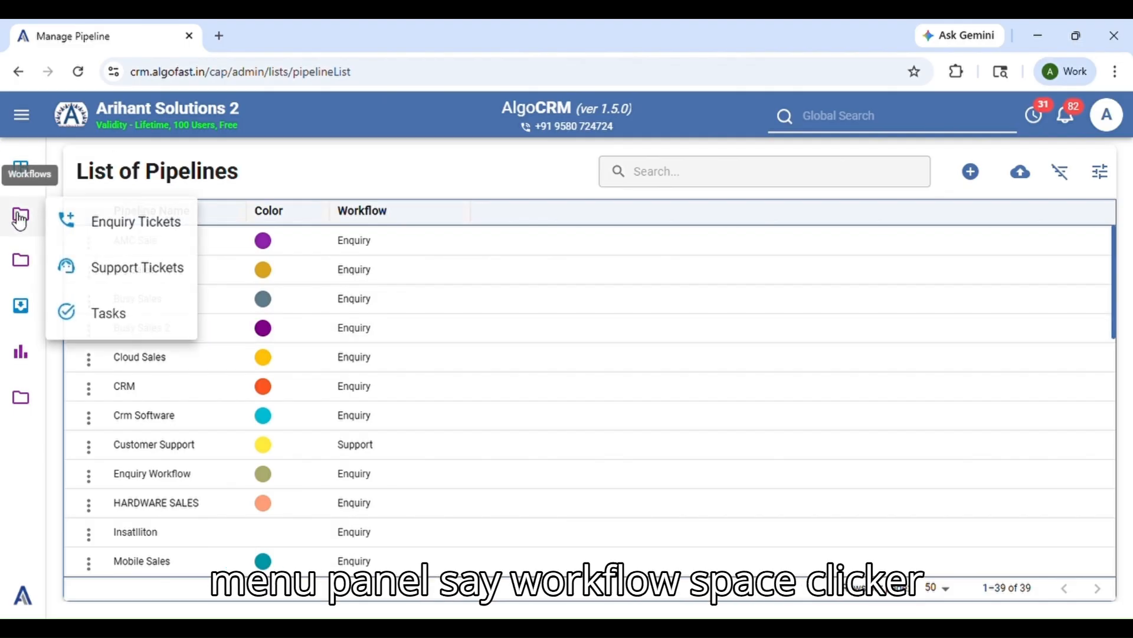
left_click(134, 285)
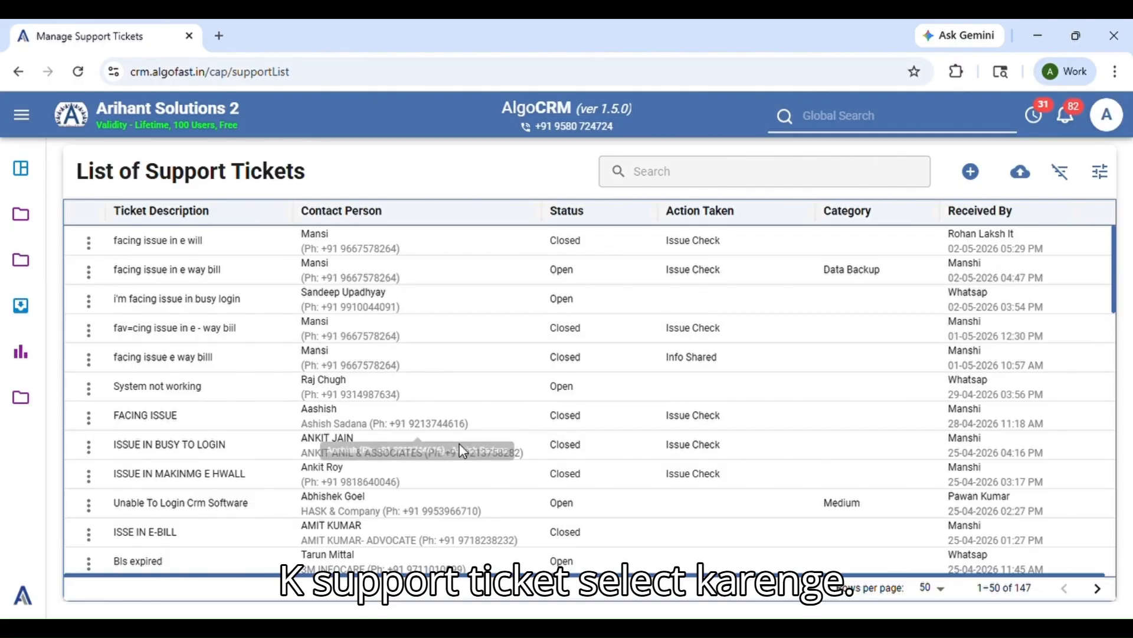
left_click(968, 188)
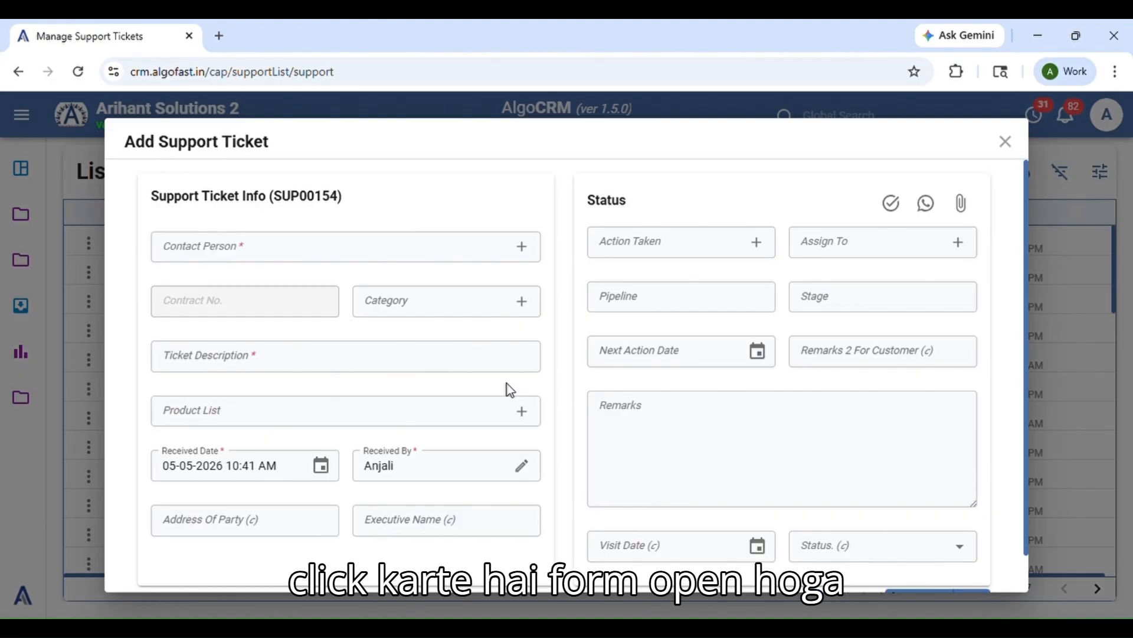
left_click(657, 304)
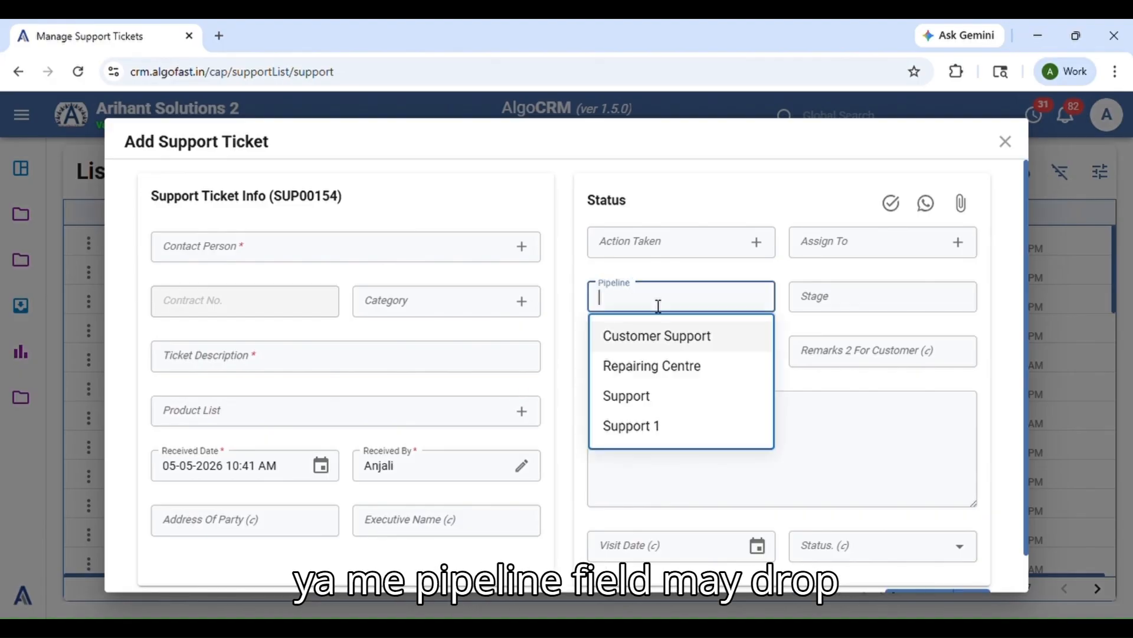
left_click(650, 337)
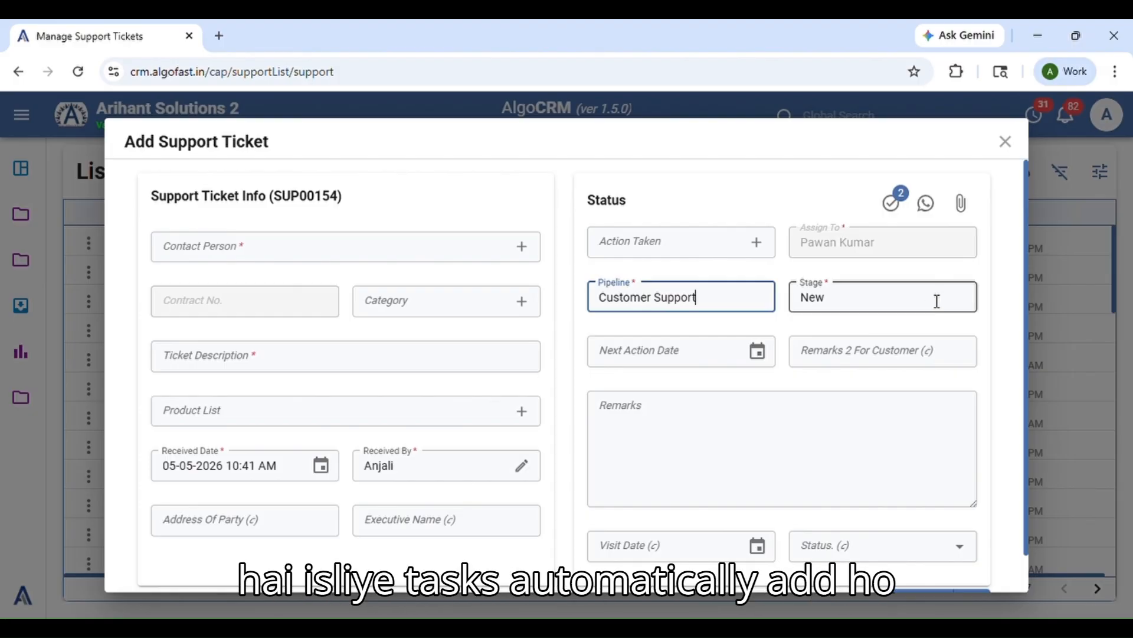
Review the task list of the new support ticket, and close the ticket form without saving.
left_click(893, 209)
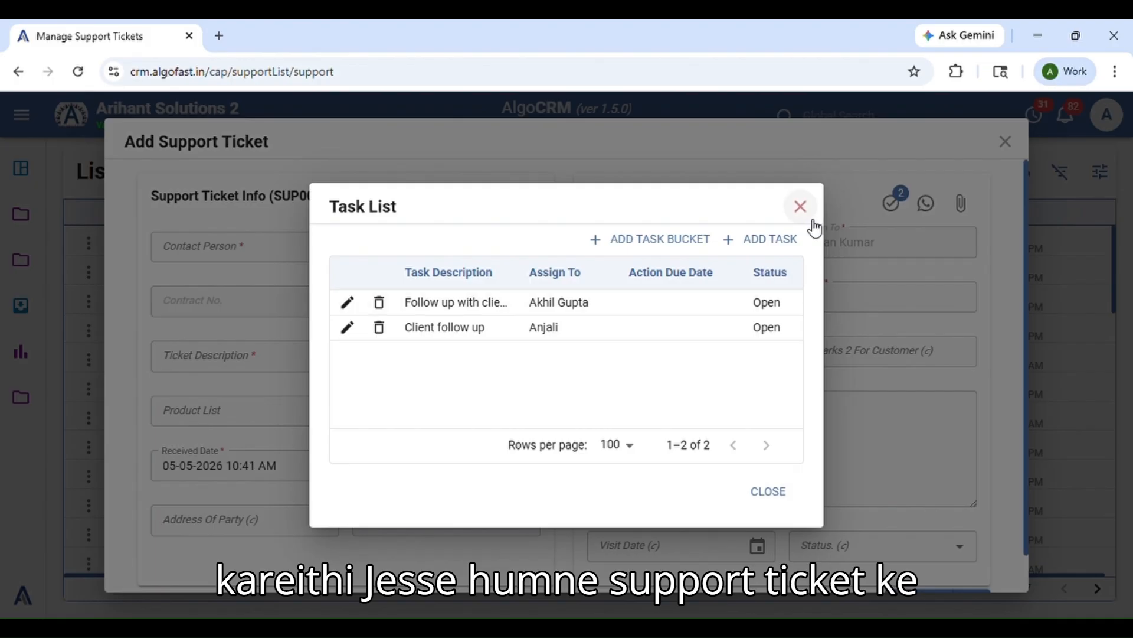
left_click(801, 208)
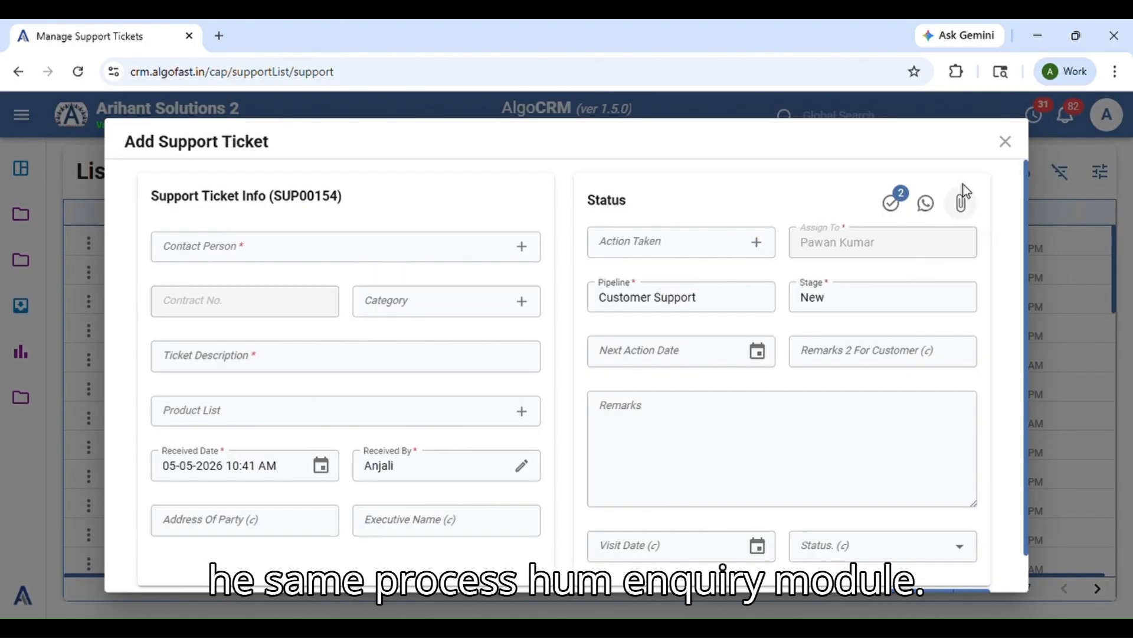
left_click(1006, 142)
left_click(642, 194)
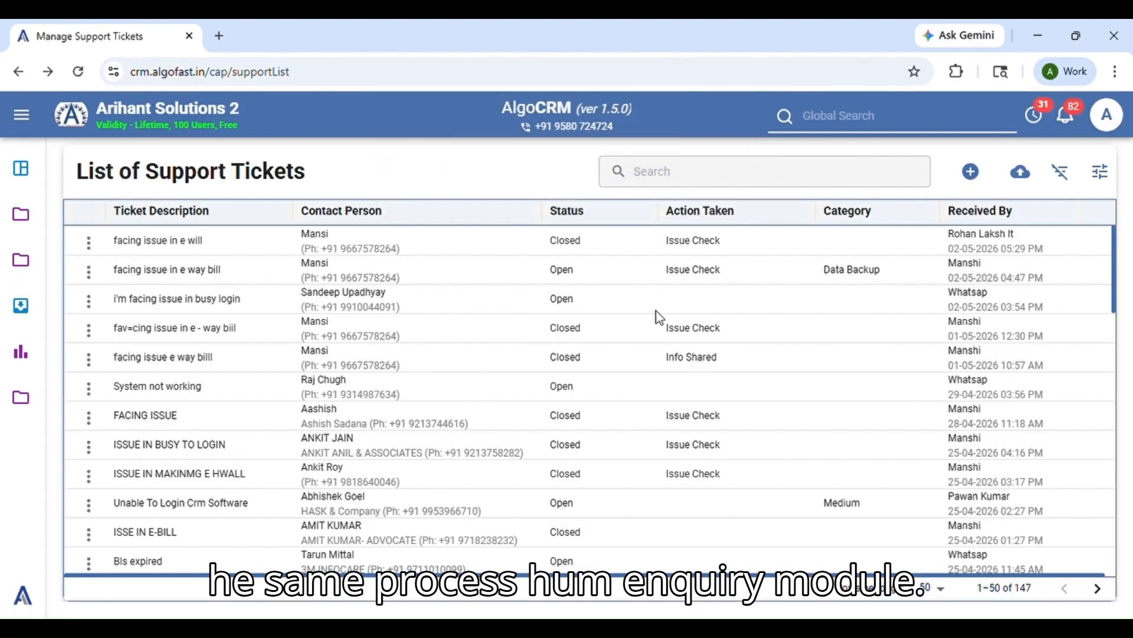